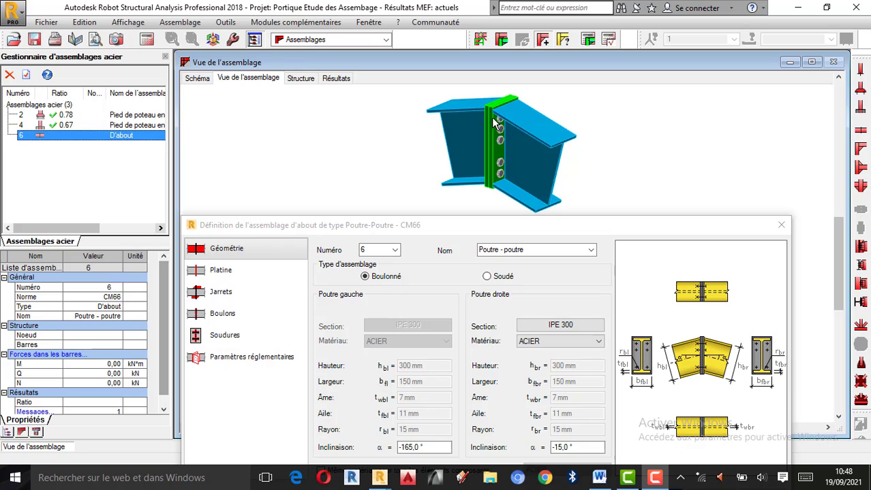
right_click(609, 121)
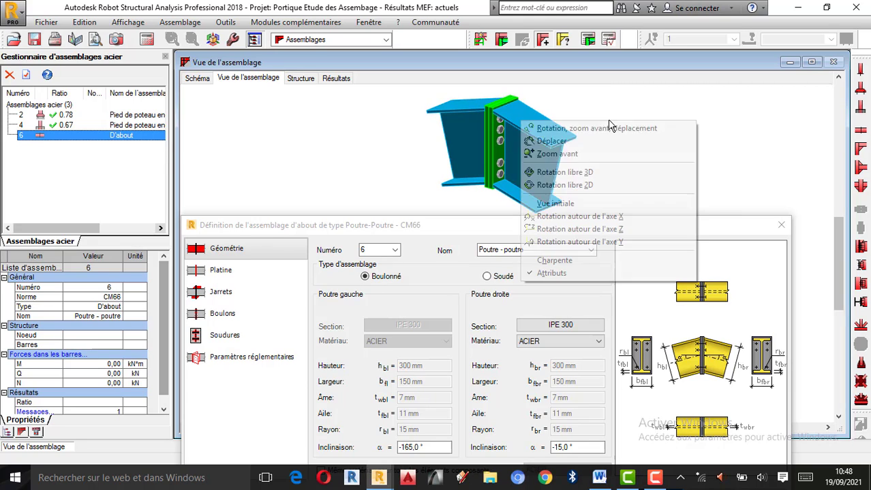
left_click(551, 172)
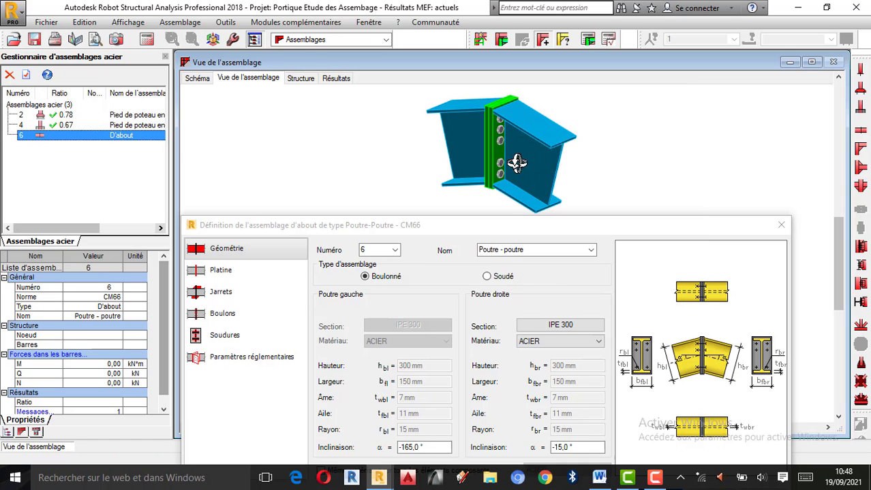
mouse_move(519, 160)
left_mouse_down()
mouse_move(604, 163)
mouse_move(517, 158)
left_mouse_up()
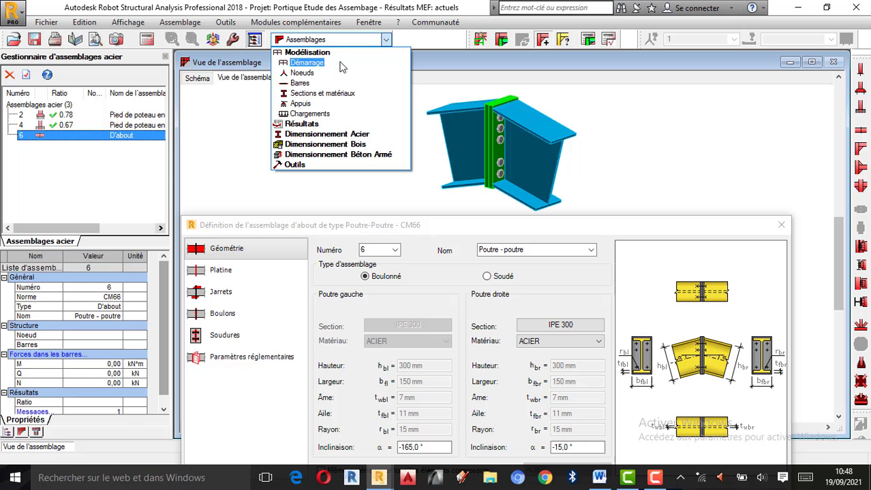
- Return to the Démarrage layout, then close the Diagrammes dialog and the beam-to-beam connection definition
left_click(327, 64)
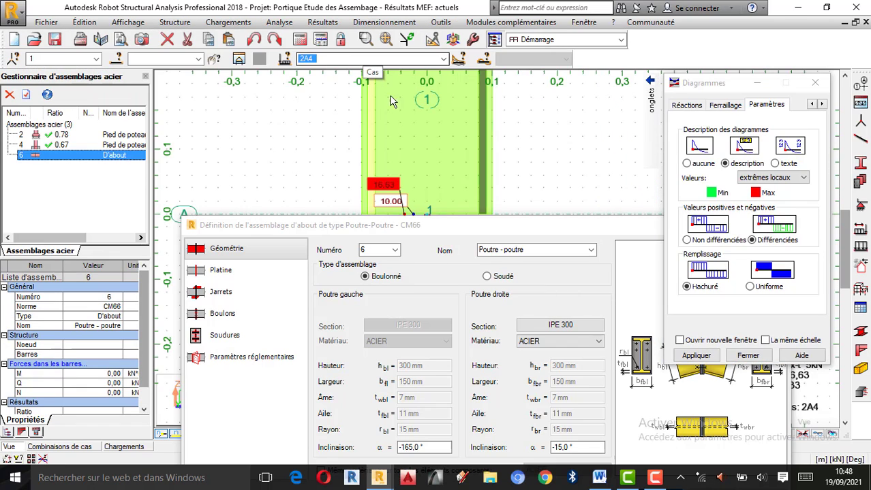
left_click(623, 176)
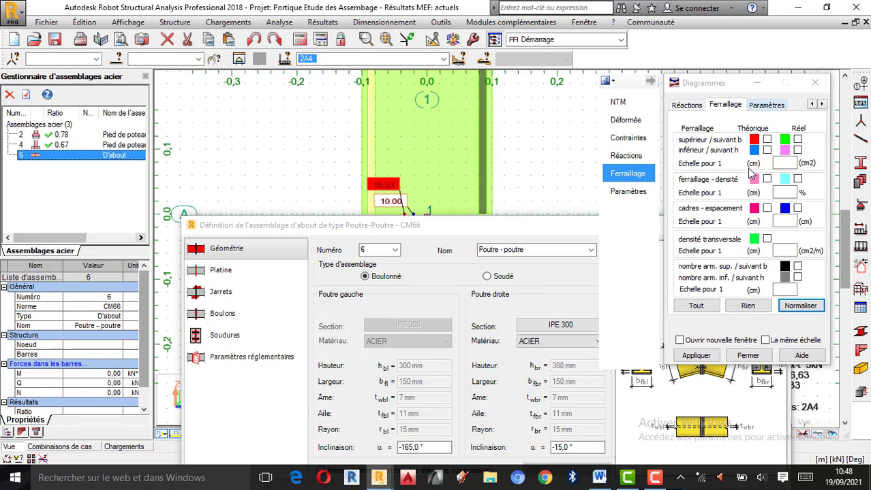
left_click(815, 82)
left_click(780, 224)
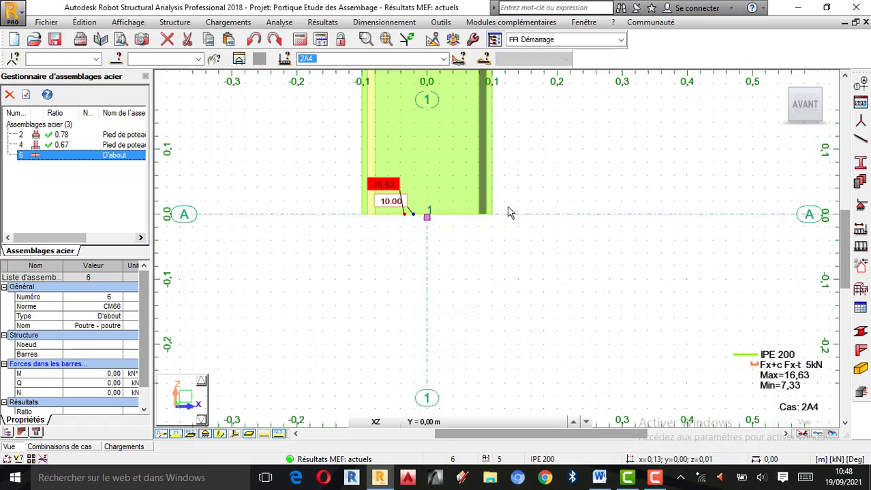
- Apply the Force Fx diagram to the bars of the whole portal frame and close the diagram settings
scroll(508, 212, "down", 10)
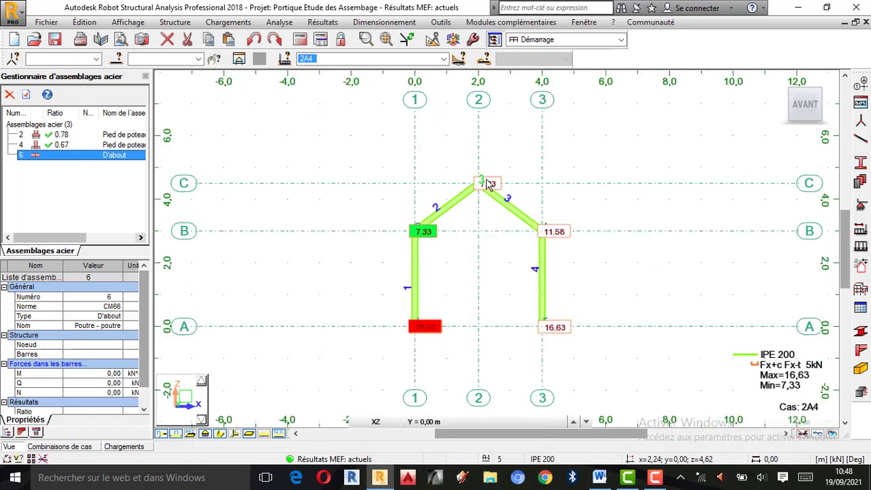
scroll(488, 184, "up", 5)
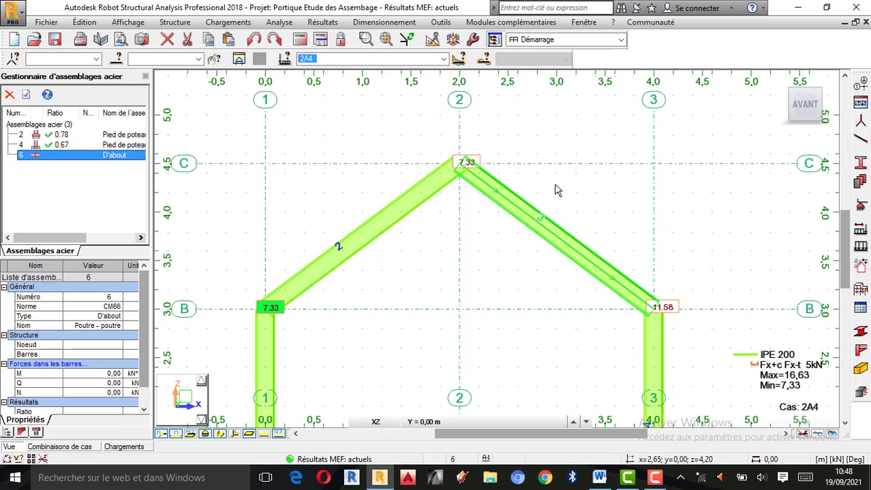
left_click(322, 22)
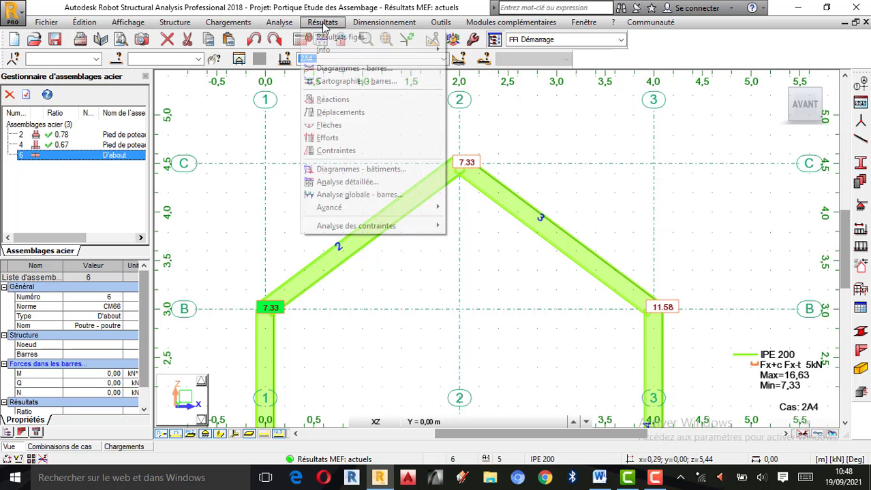
left_click(352, 68)
left_click(715, 358)
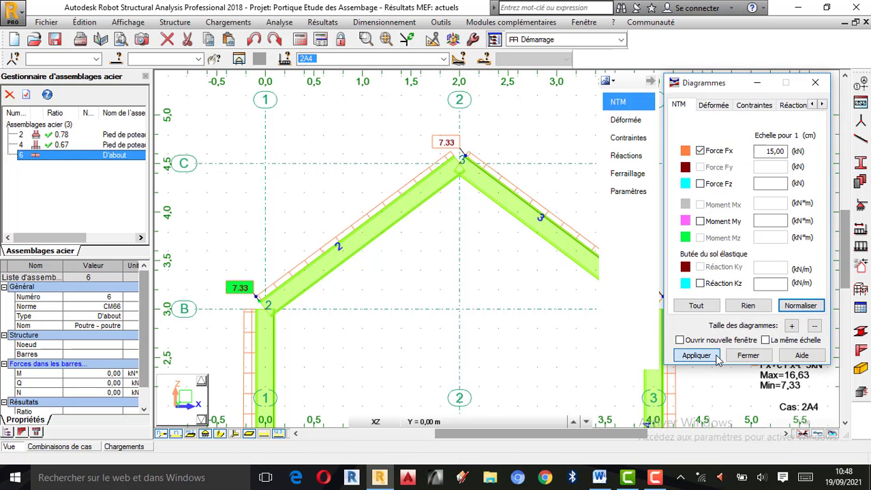
left_click(747, 356)
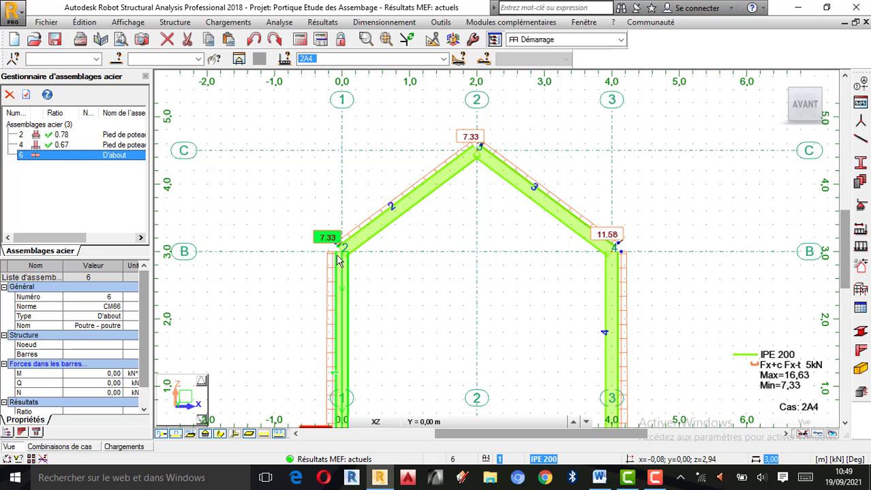
- Reopen the bar diagram settings and reapply the Force Fx diagram to the frame
scroll(340, 196, "down", 3)
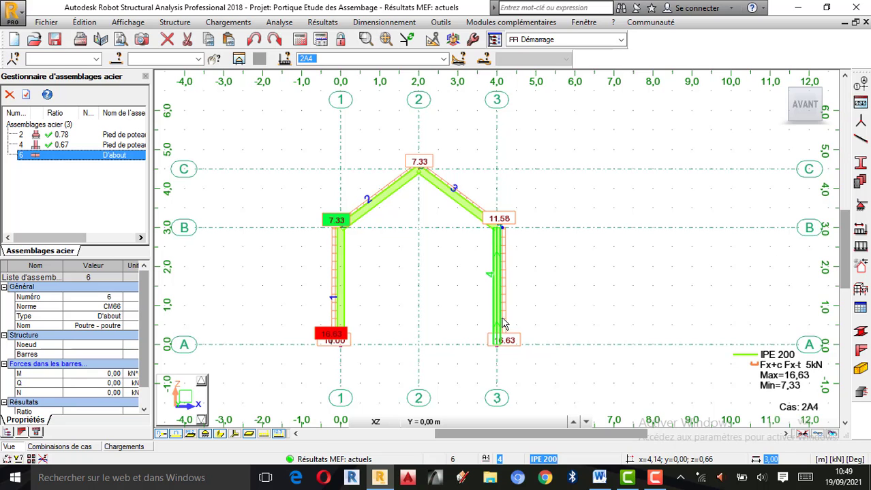
scroll(436, 164, "up", 1)
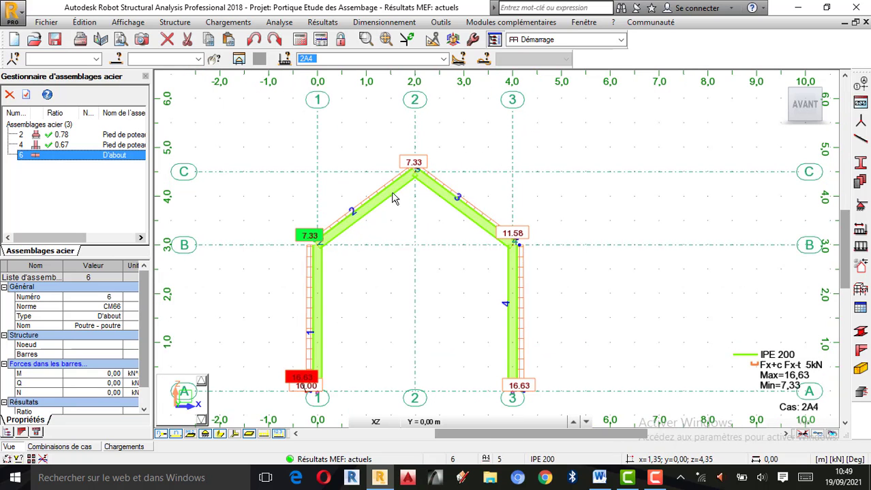
scroll(393, 197, "up", 2)
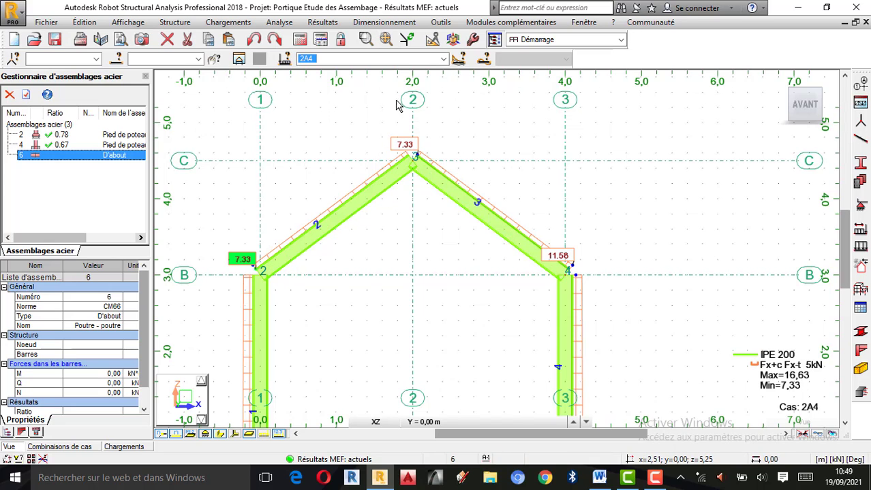
scroll(429, 148, "up", 1)
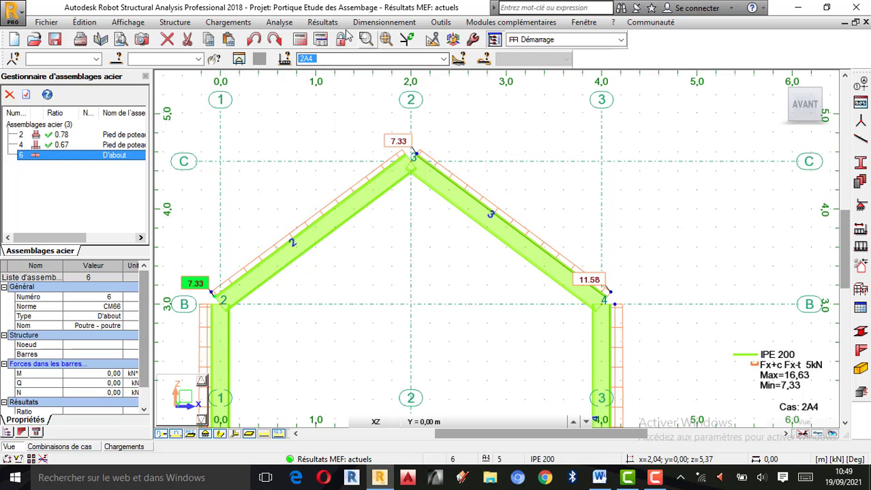
left_click(322, 22)
left_click(348, 69)
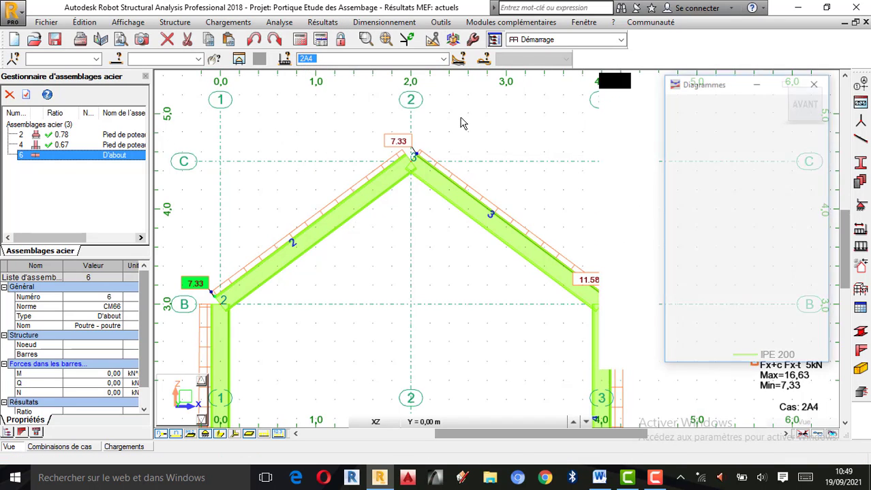
left_click(706, 357)
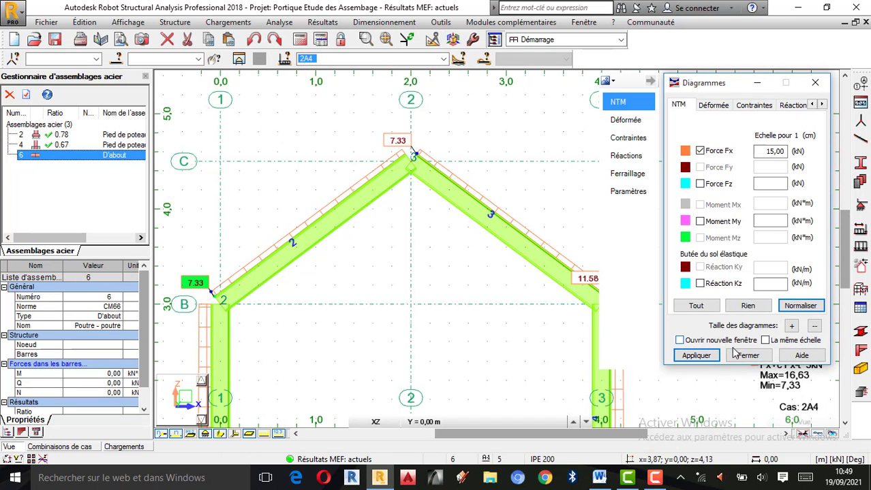
- Show the load symbols and values on the frame's bars and hide them again, keeping Force Fx enabled
left_click(265, 434)
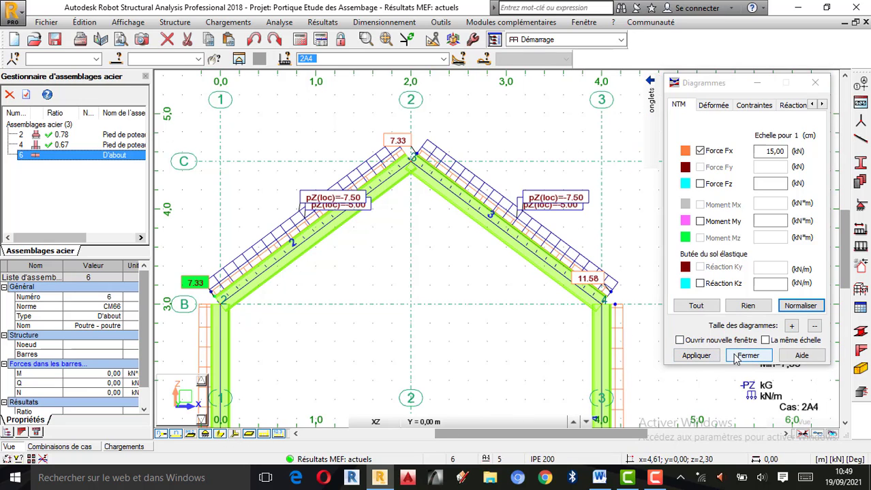
left_click(711, 158)
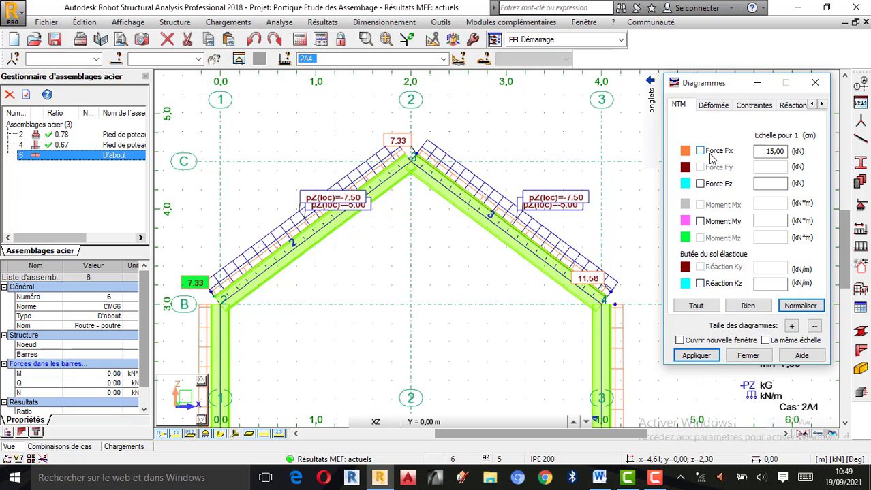
left_click(709, 154)
left_click(709, 359)
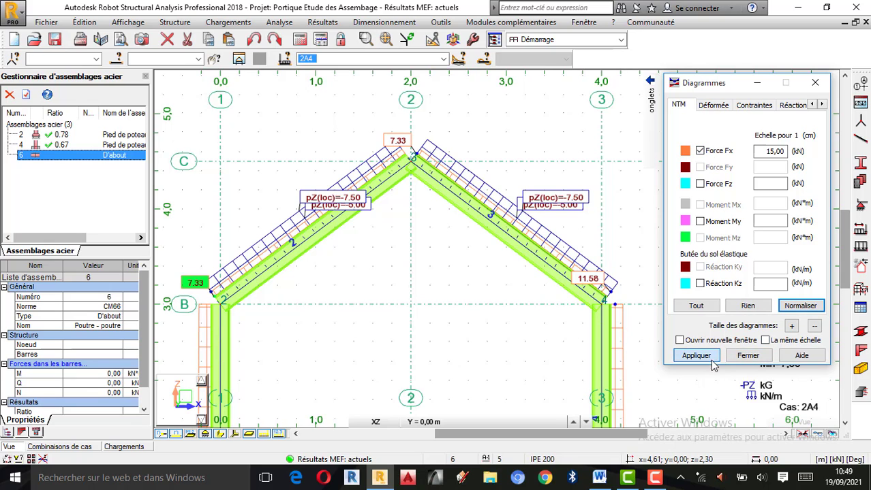
left_click(277, 434)
left_click(278, 434)
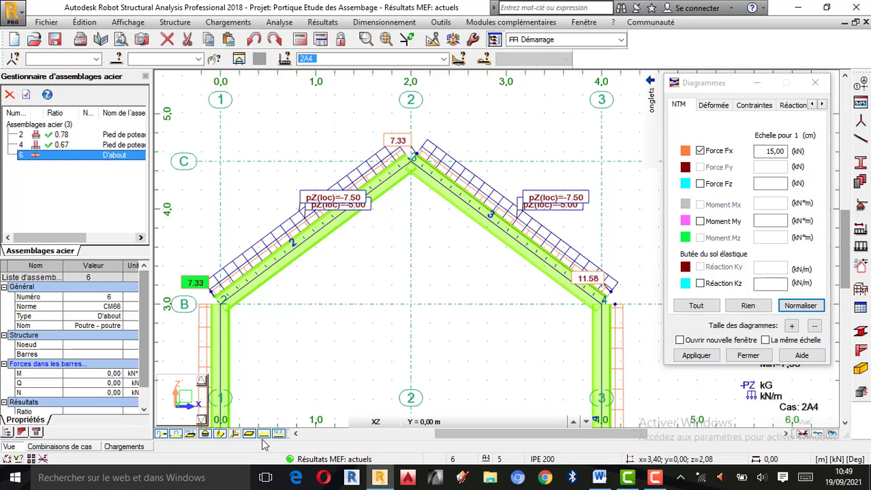
left_click(264, 434)
- Select the two rafters, bars 2 and 3, together with ridge node 3
scroll(477, 182, "down", 2)
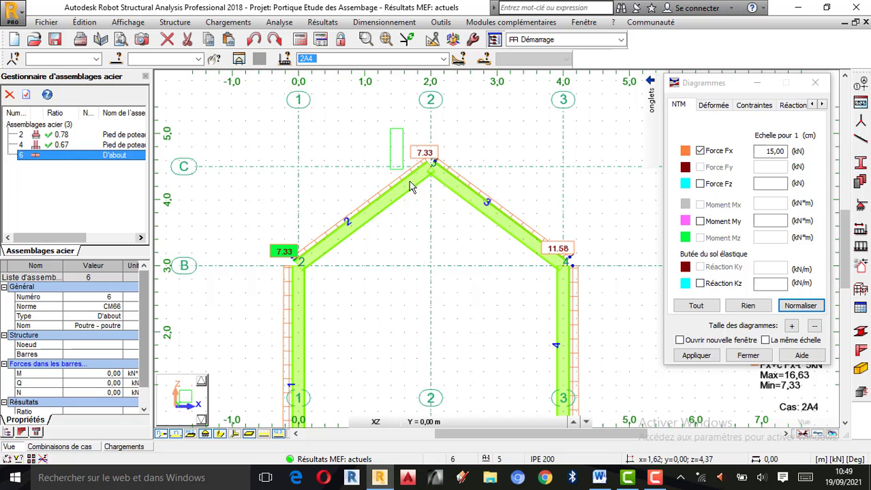
left_click_drag(409, 181, 402, 131)
scroll(429, 164, "up", 1)
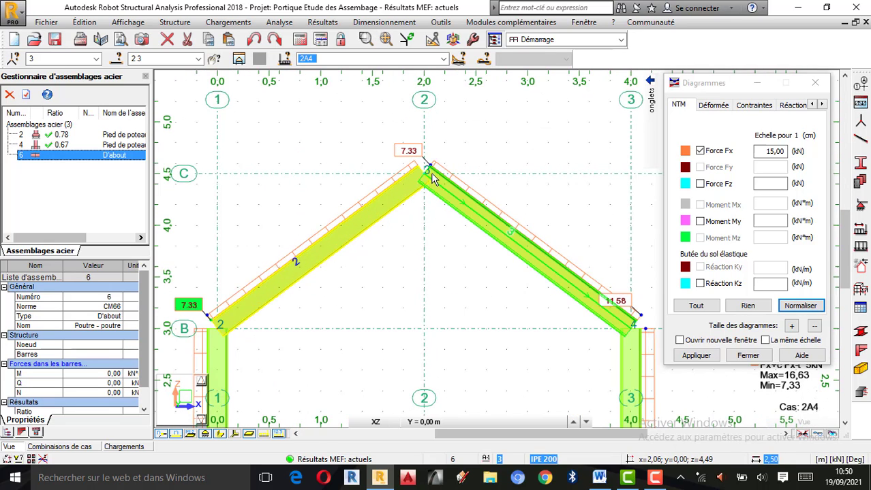
scroll(431, 171, "up", 1)
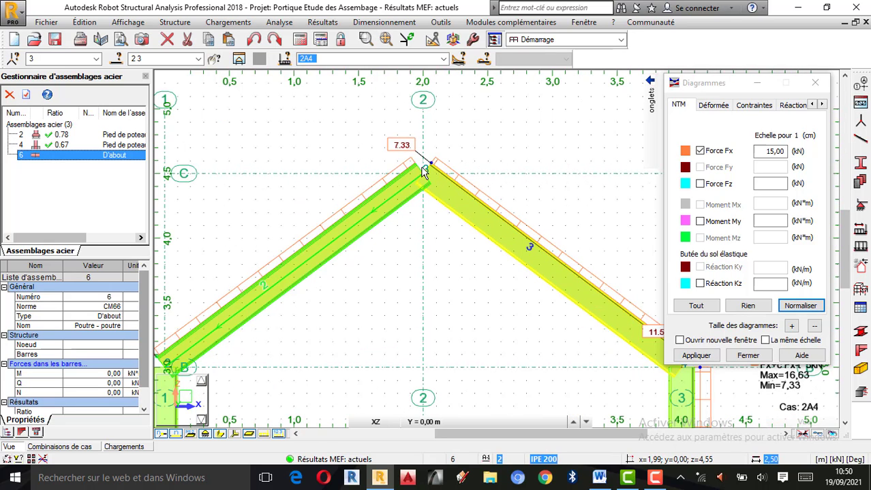
scroll(422, 171, "up", 1)
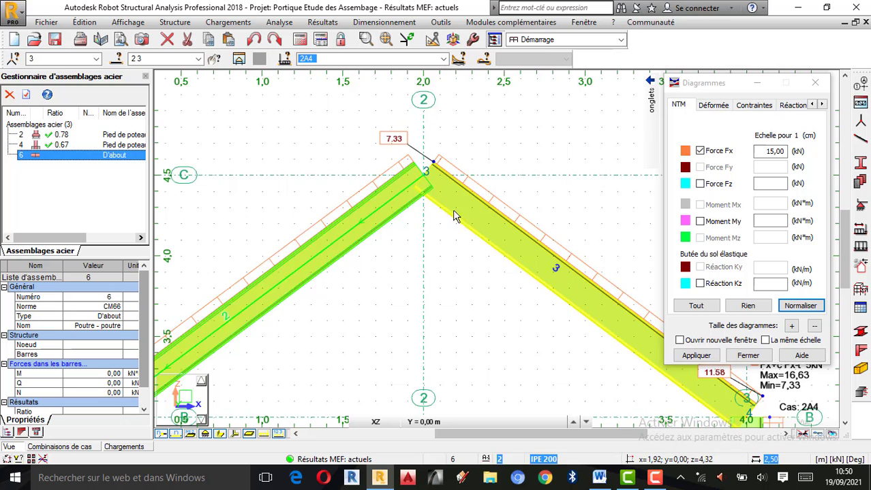
scroll(400, 141, "up", 1)
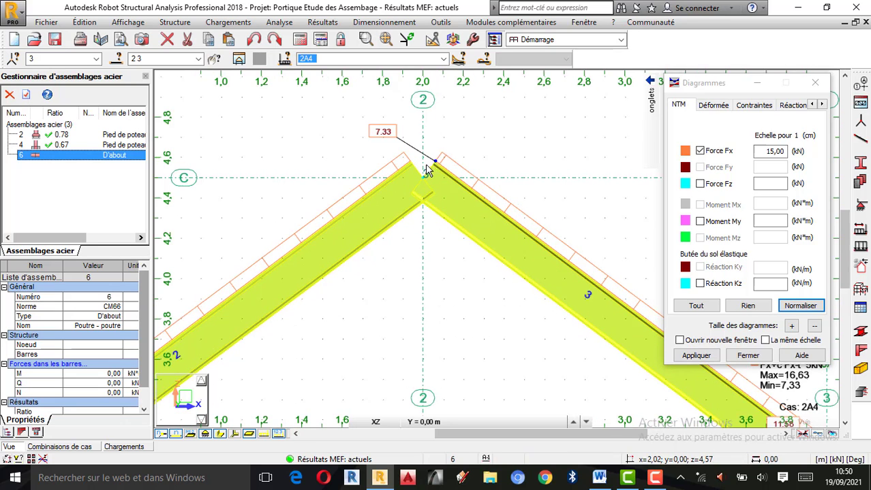
scroll(422, 158, "up", 1)
scroll(421, 157, "up", 1)
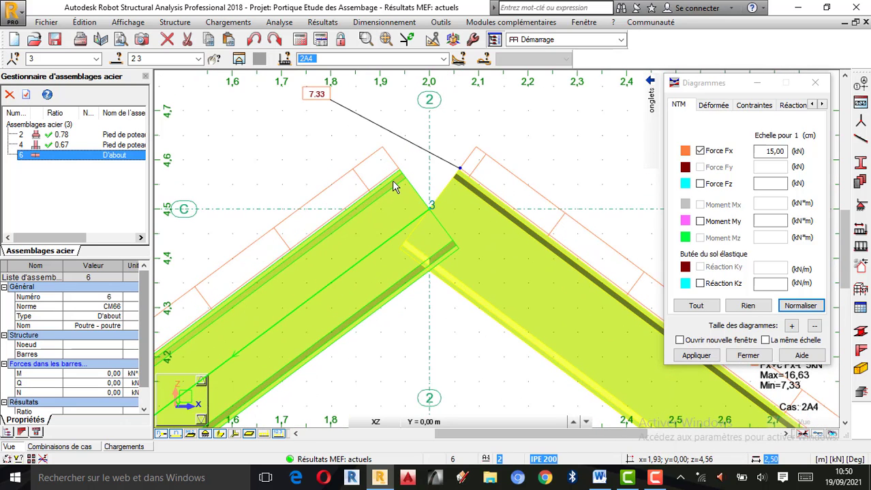
- Open the steel connection design and create a new bolted beam-to-beam end-plate connection
left_click(384, 23)
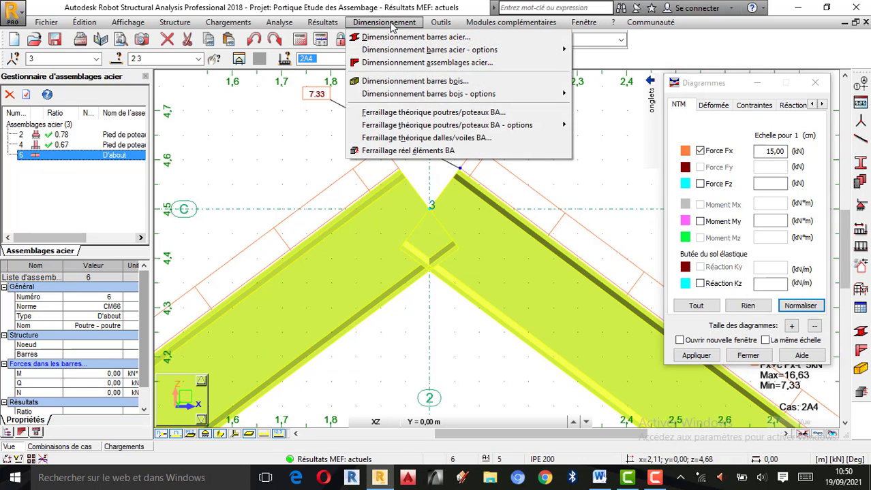
left_click(417, 62)
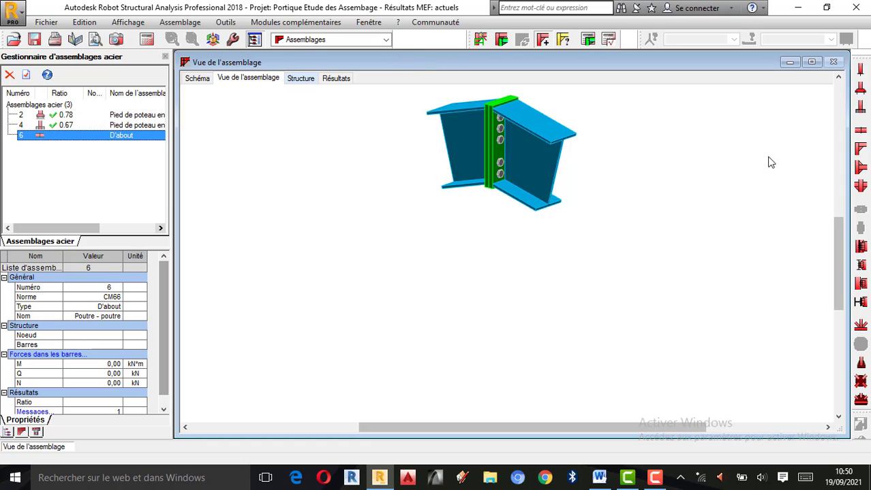
left_click(860, 133)
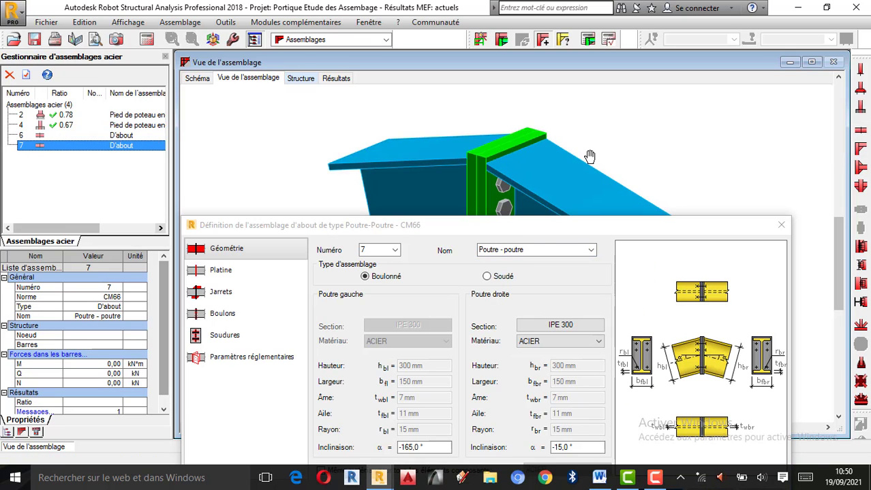
scroll(568, 121, "down", 4)
scroll(535, 149, "up", 3)
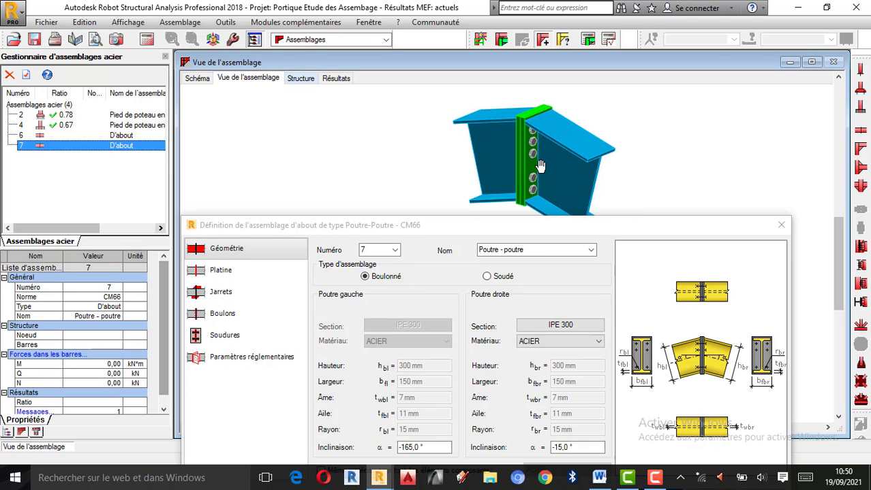
- Display the new connection's schematic drawing and examine its end plate, bolt spacing and beam sections
left_click(197, 79)
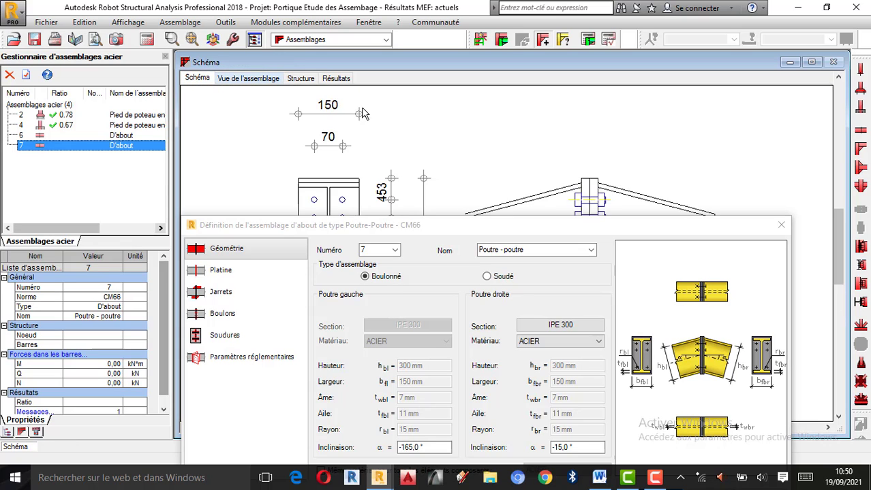
scroll(442, 123, "down", 6)
scroll(490, 173, "up", 3)
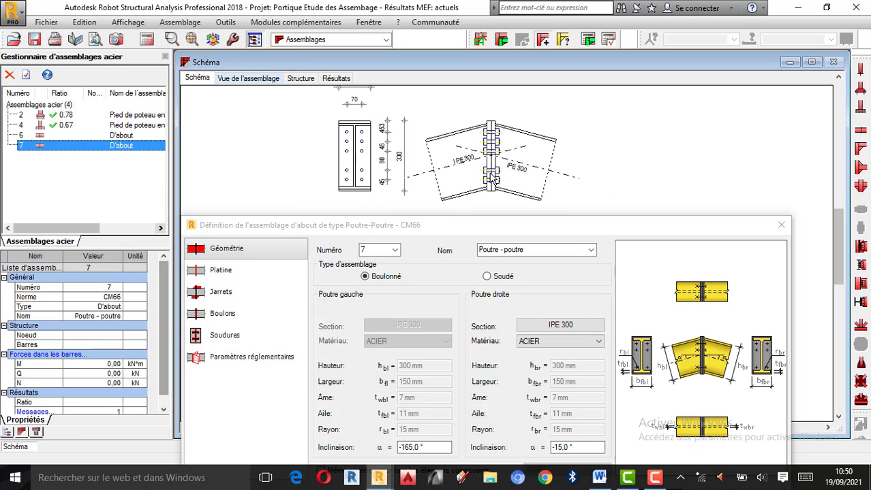
scroll(489, 178, "up", 1)
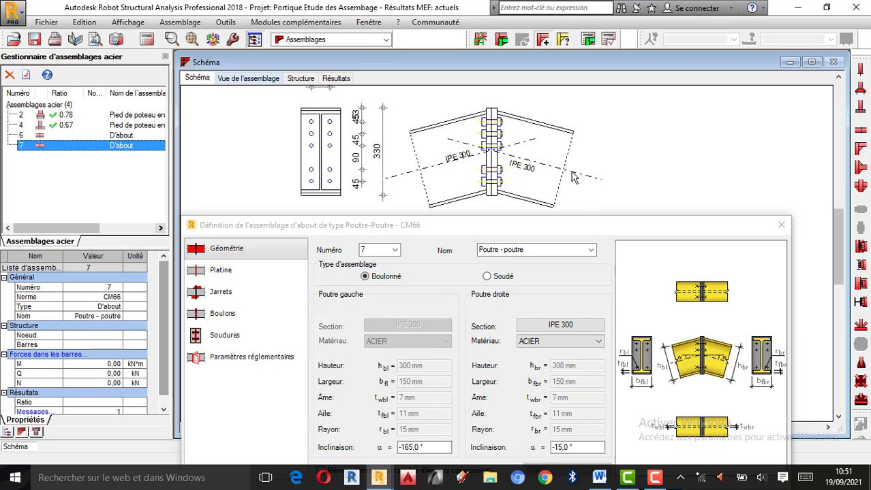
scroll(624, 154, "down", 1)
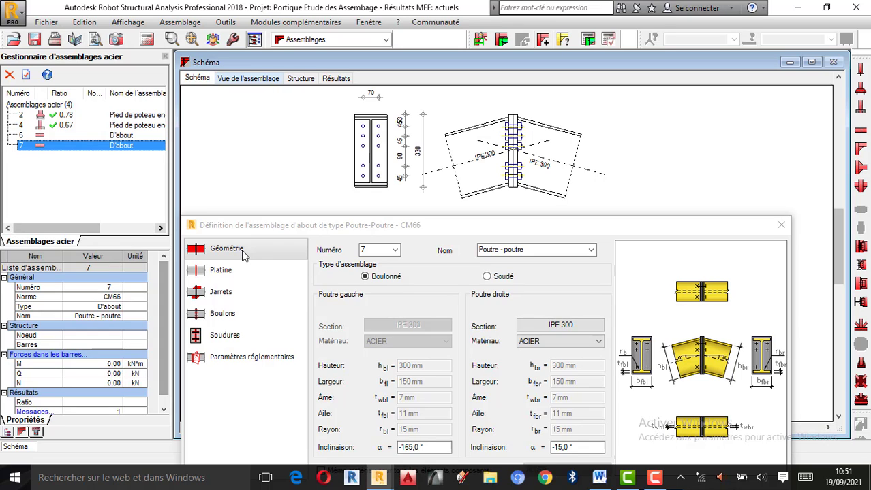
- Assign the IPE 200 section to the right beam of the connection
scroll(502, 159, "up", 1)
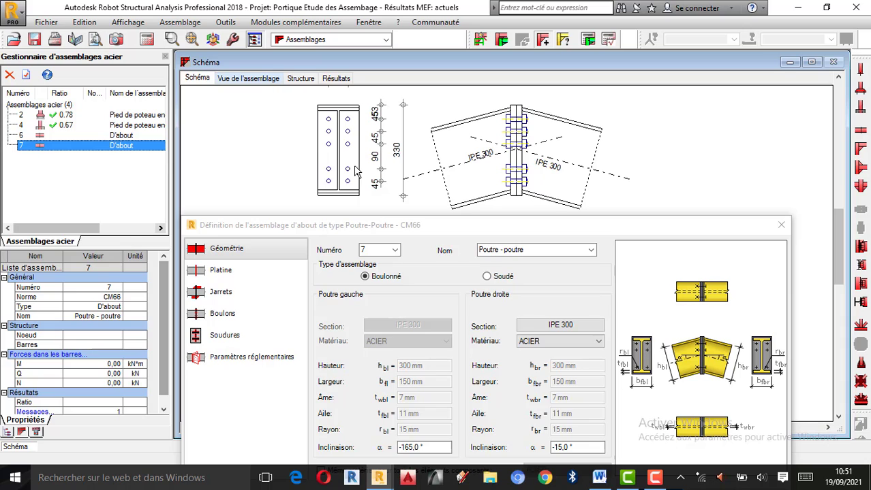
left_click(555, 325)
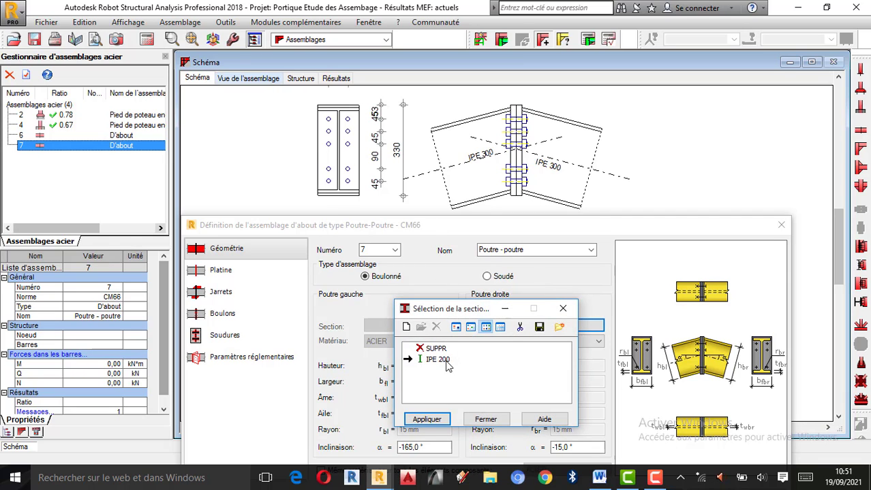
left_click(437, 360)
left_click(427, 419)
left_click(468, 419)
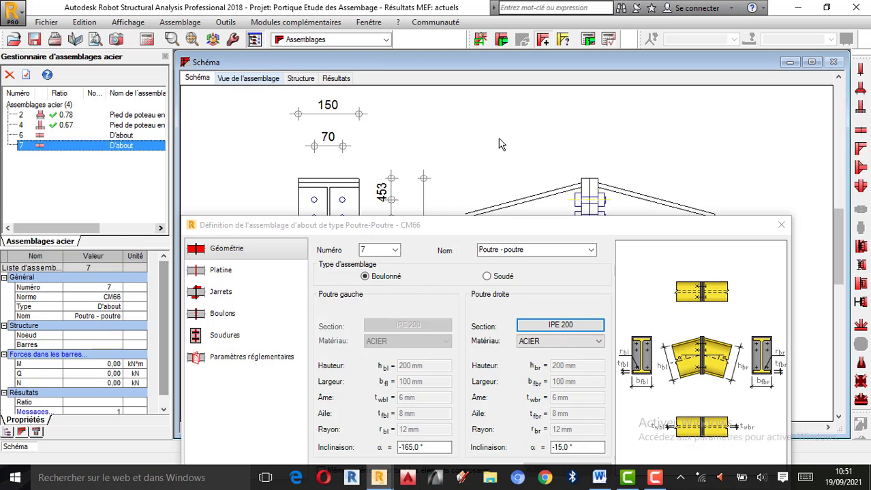
- Examine the ridge connection in its schematic drawing and in the 3D assembly view
scroll(504, 136, "down", 2)
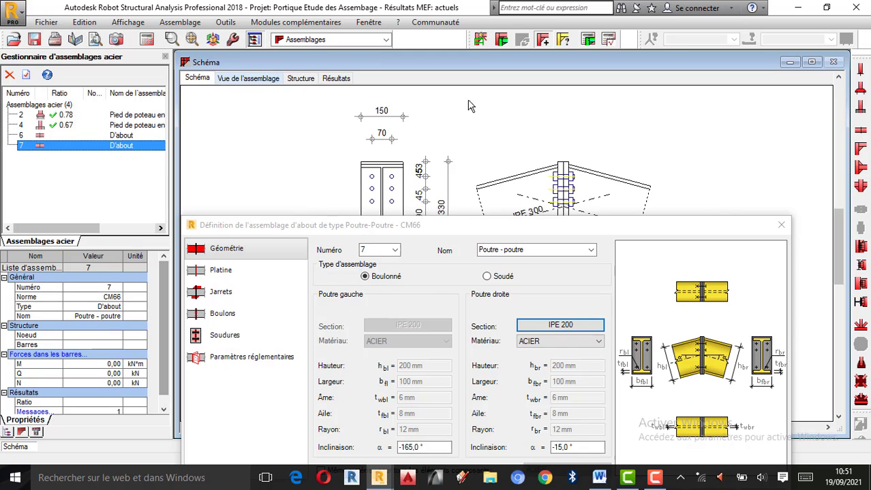
left_click(265, 79)
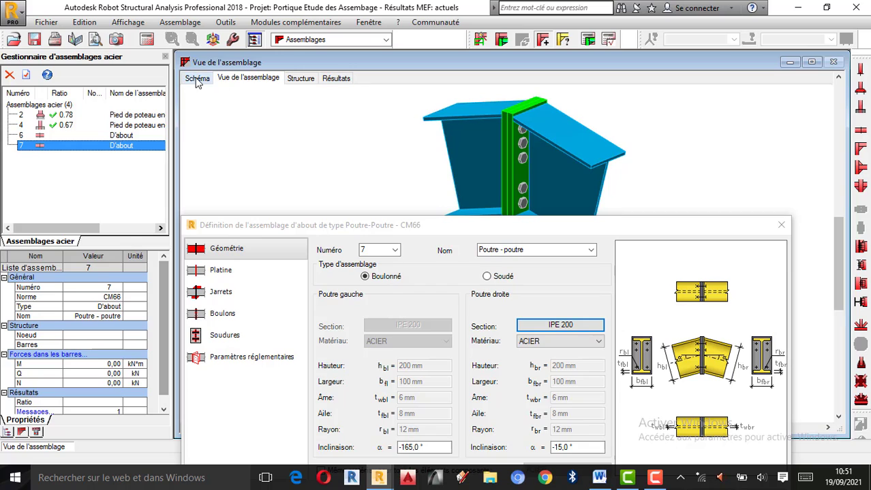
left_click(198, 79)
left_click(264, 79)
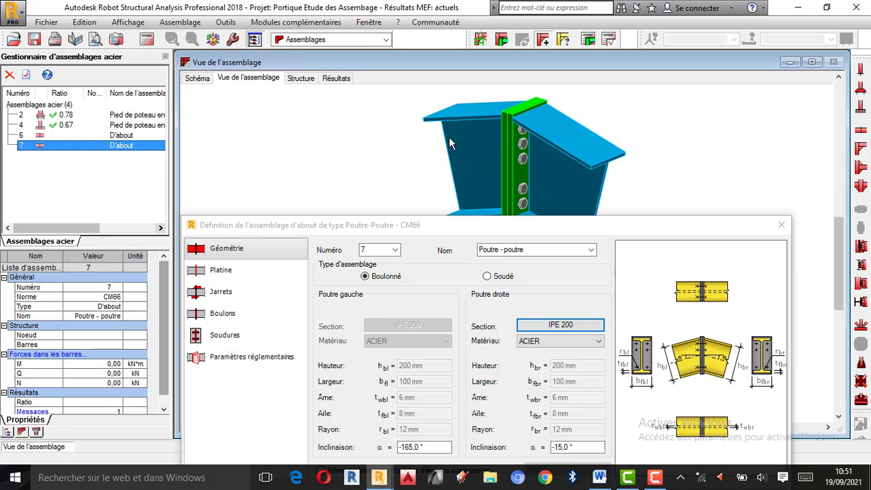
middle_click_drag(449, 138, 544, 155)
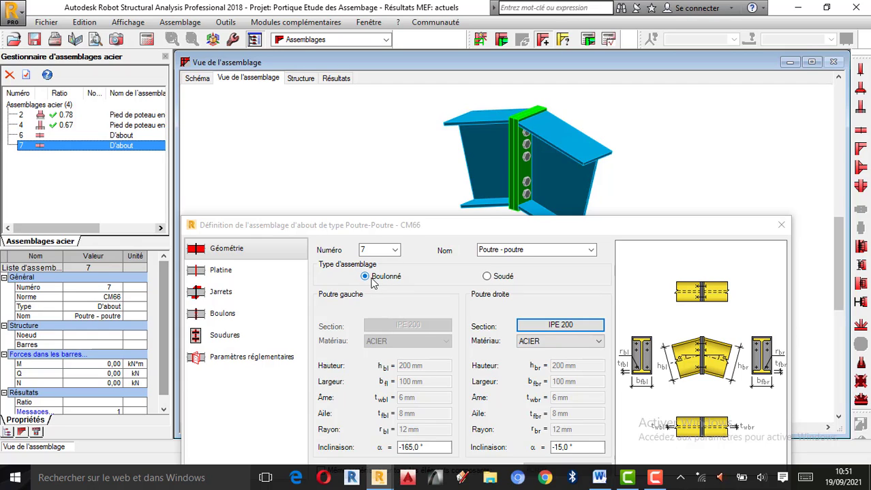
- Try the welded connection type, inspect the schematic drawing, and restore the bolted type
left_click(486, 278)
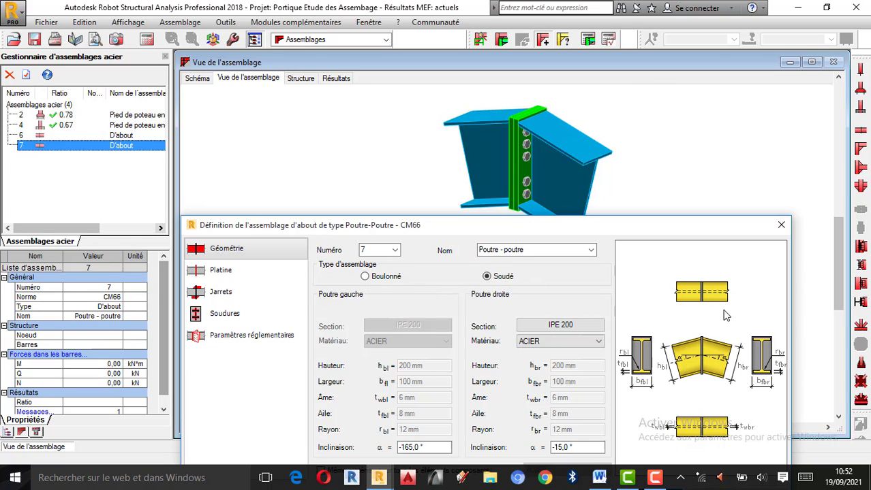
left_click(197, 79)
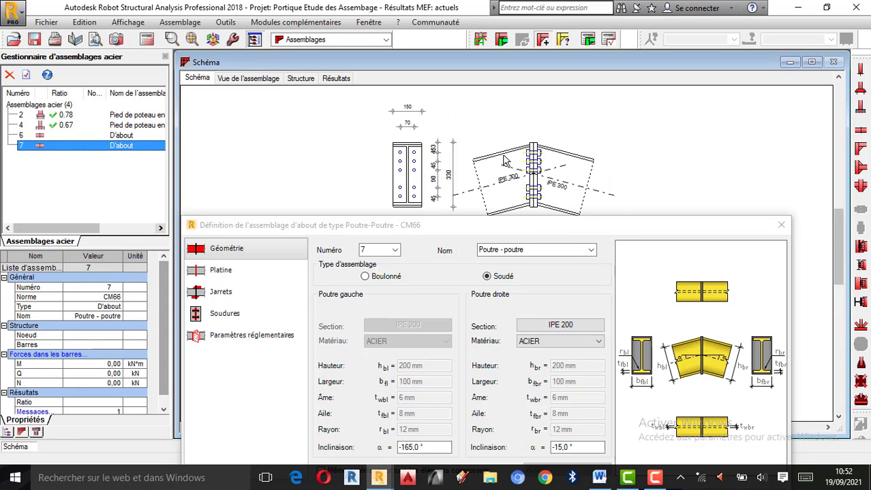
scroll(504, 160, "up", 2)
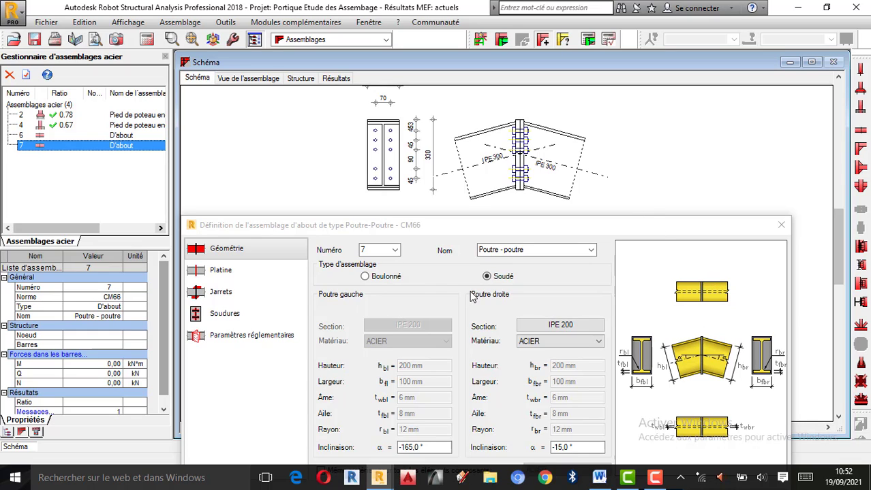
left_click(365, 277)
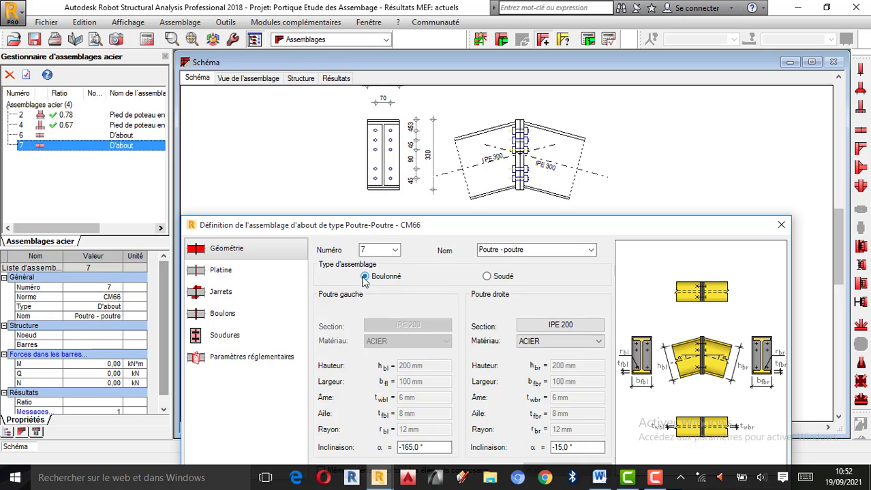
- Bring the whole definition dialog into view and compare the settings offered for welded and bolted connection types
left_click_drag(508, 225, 503, 198)
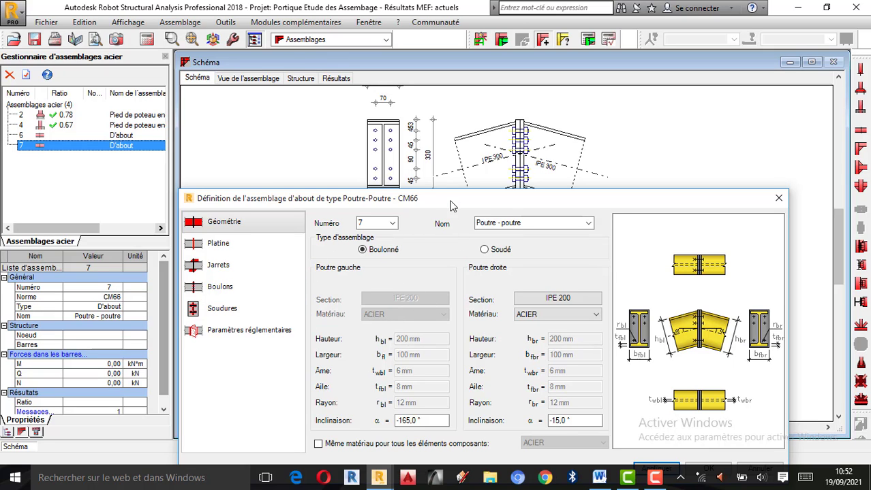
left_click_drag(449, 204, 451, 180)
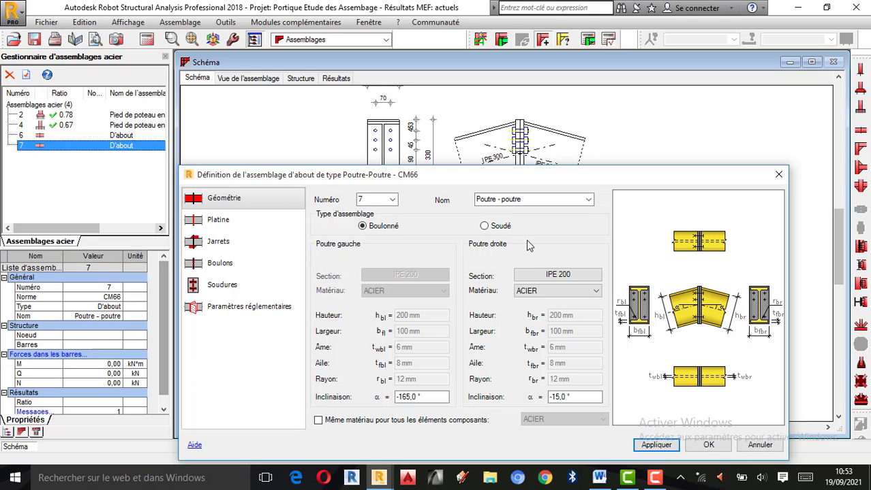
left_click(485, 226)
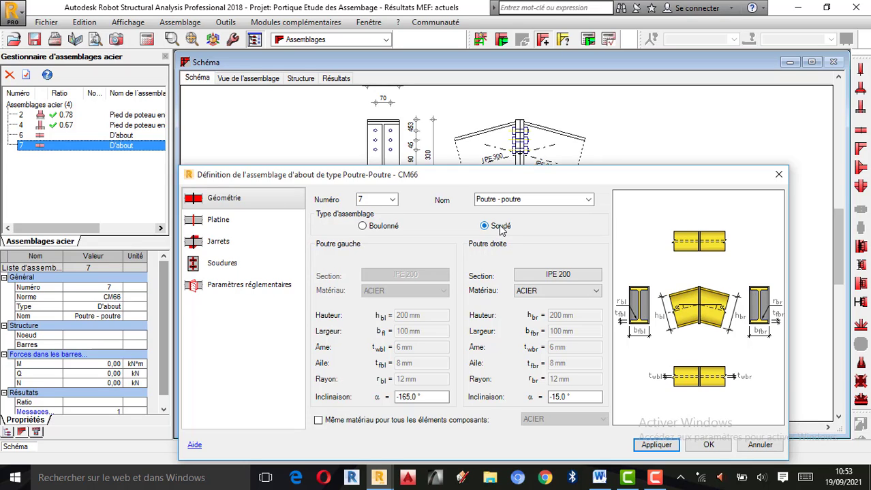
left_click(386, 227)
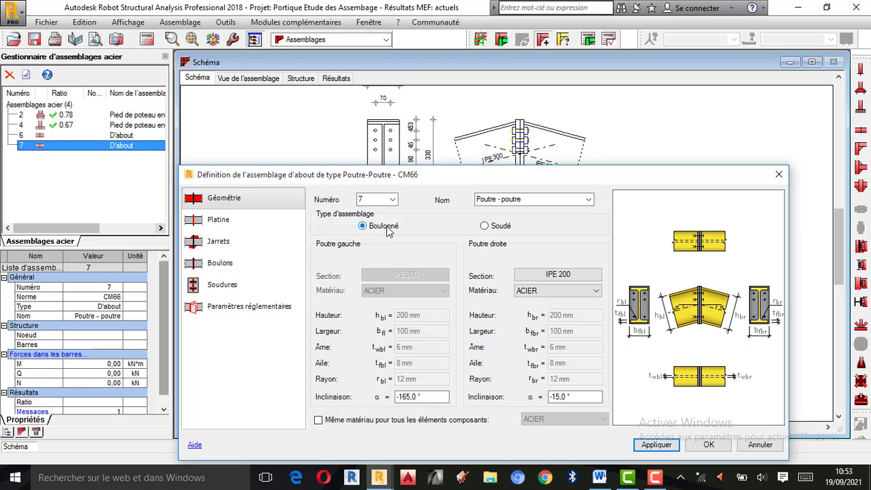
left_click(483, 226)
left_click(378, 226)
left_click(499, 226)
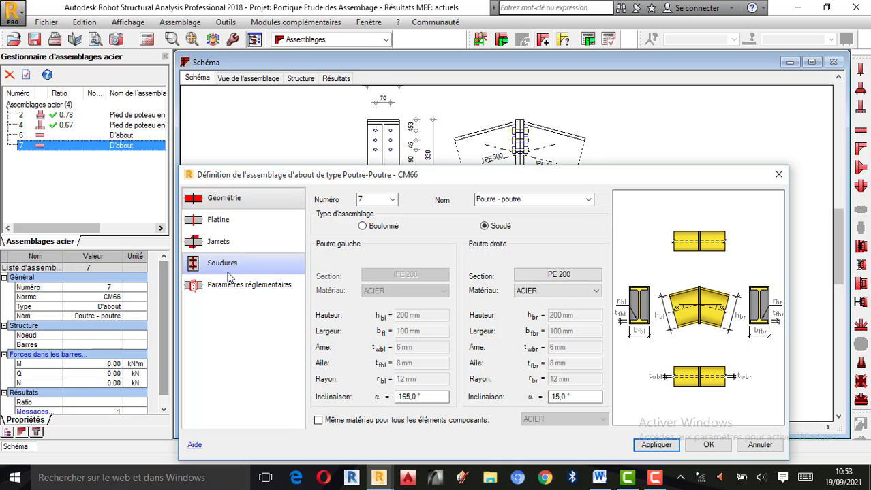
- Set the connection type to bolted and choose ACIER as the right beam's material
left_click(372, 230)
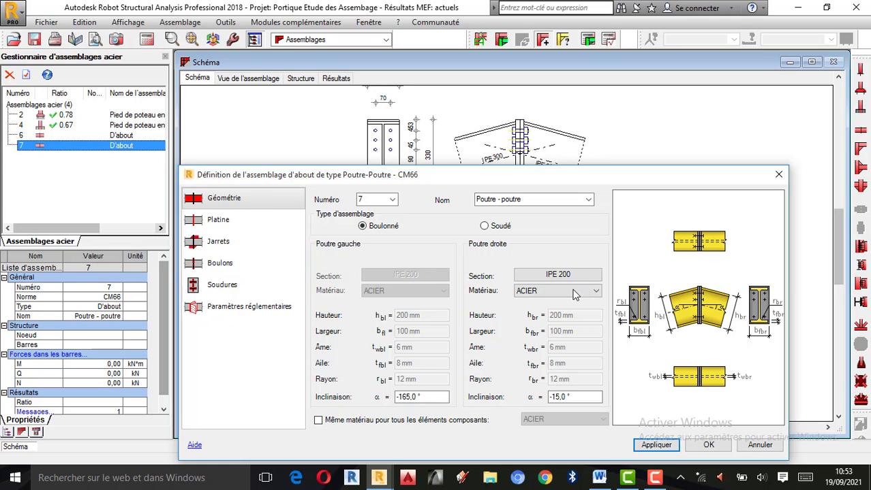
left_click(566, 291)
left_click(551, 304)
- Define the end plate with a height of 400 mm, a width of 150 mm, a thickness of 25 mm and material ACIER
left_click(213, 230)
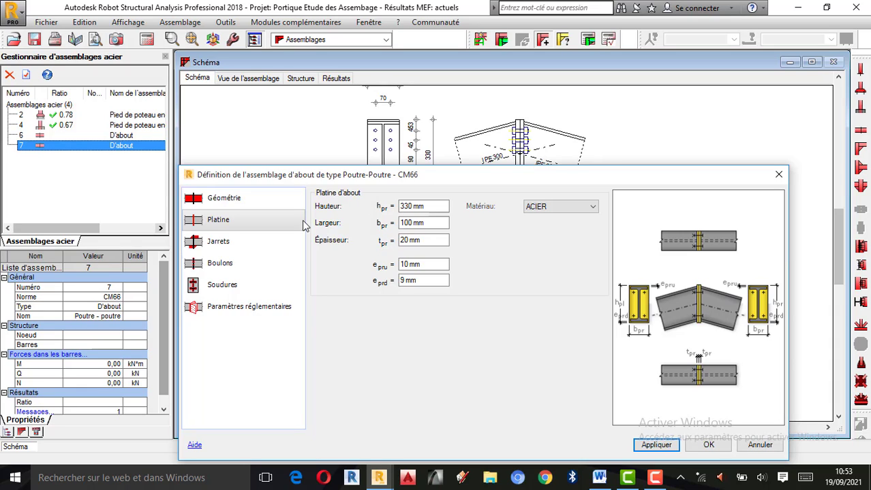
left_click(413, 206)
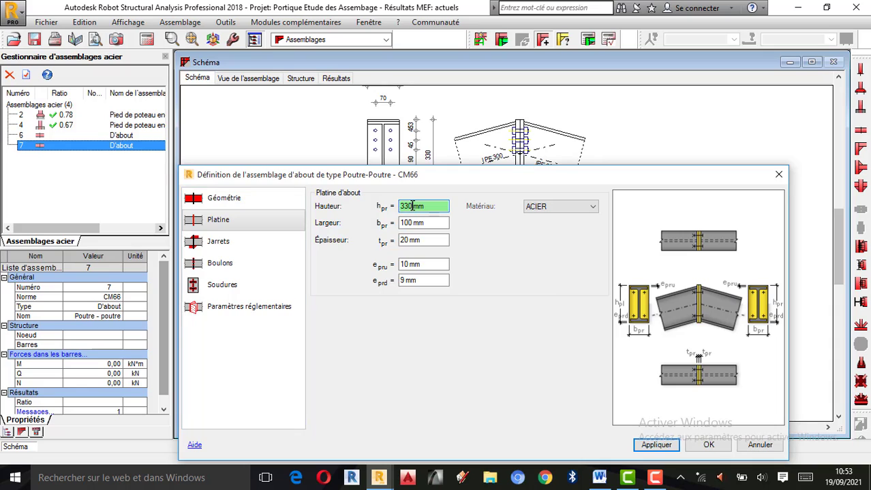
key("BackSpace")
key("BackSpace")
key("BackSpace")
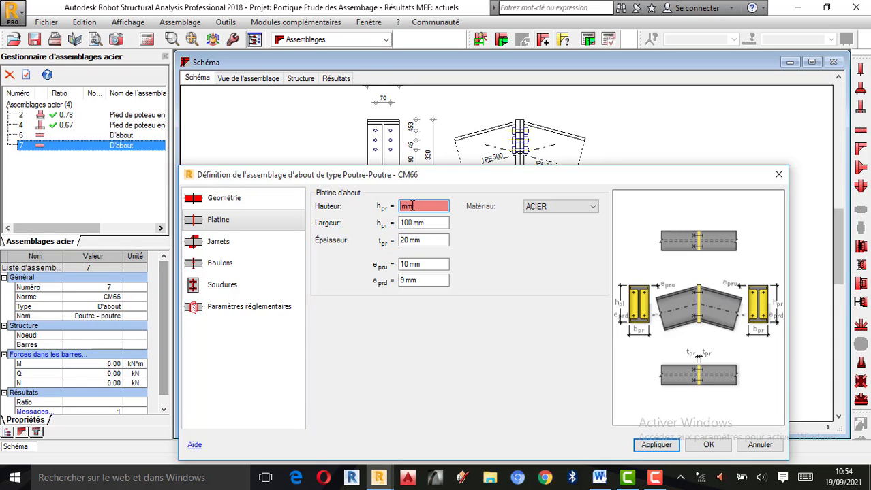
type("40")
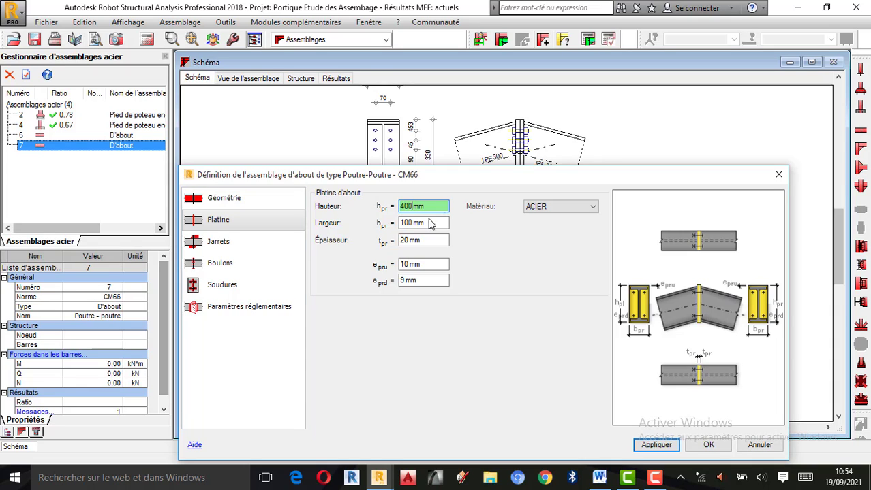
type("0")
left_click(413, 223)
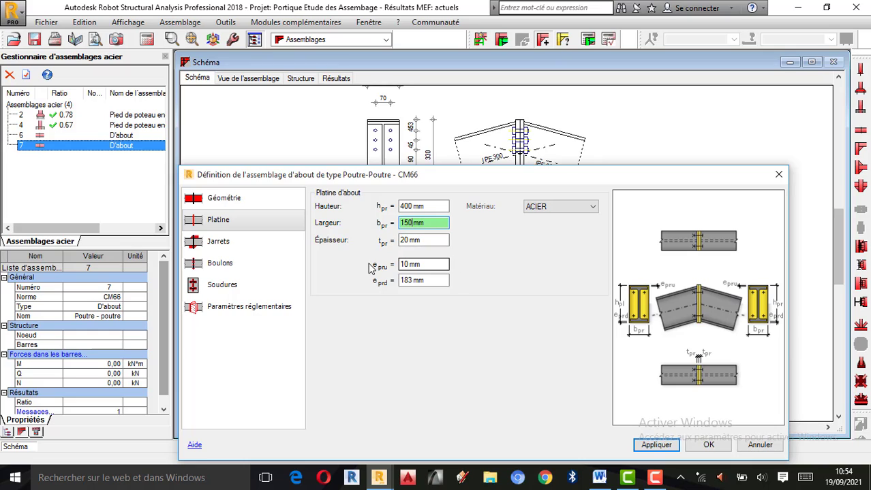
left_click(407, 244)
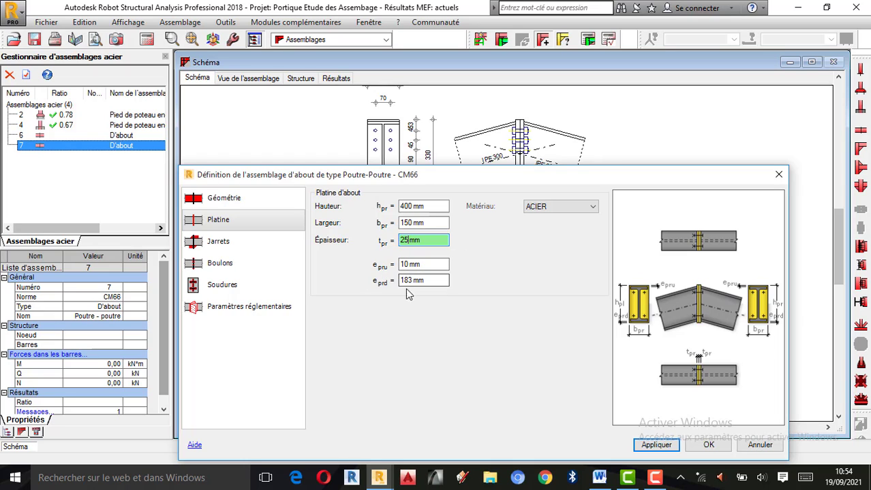
left_click(585, 210)
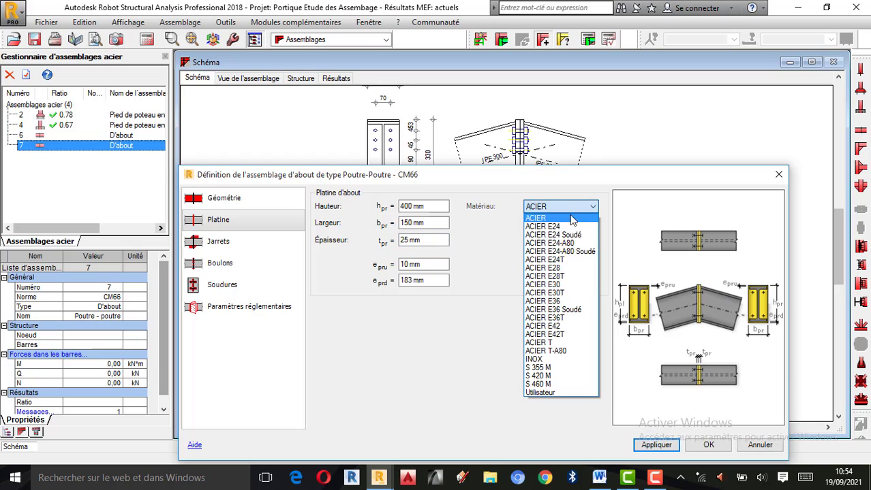
left_click(561, 216)
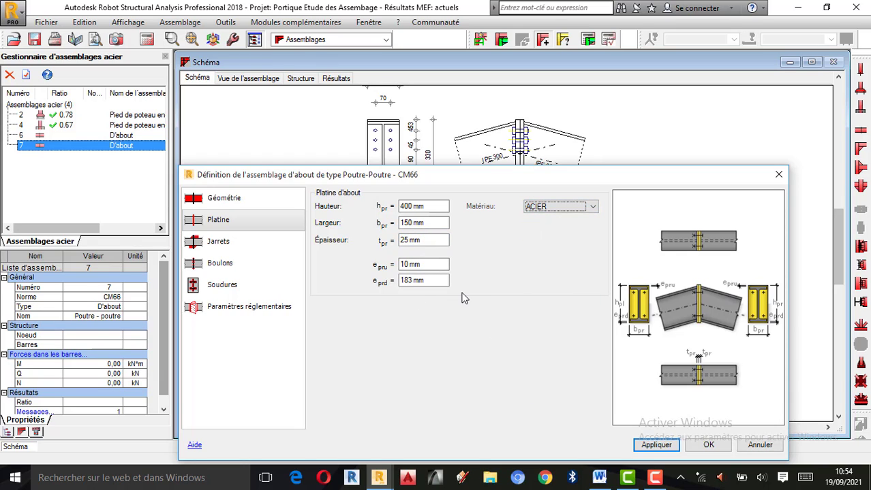
- Open the haunch settings and try the triangular and rectangular types for the upper vertical reinforcement
left_click(246, 242)
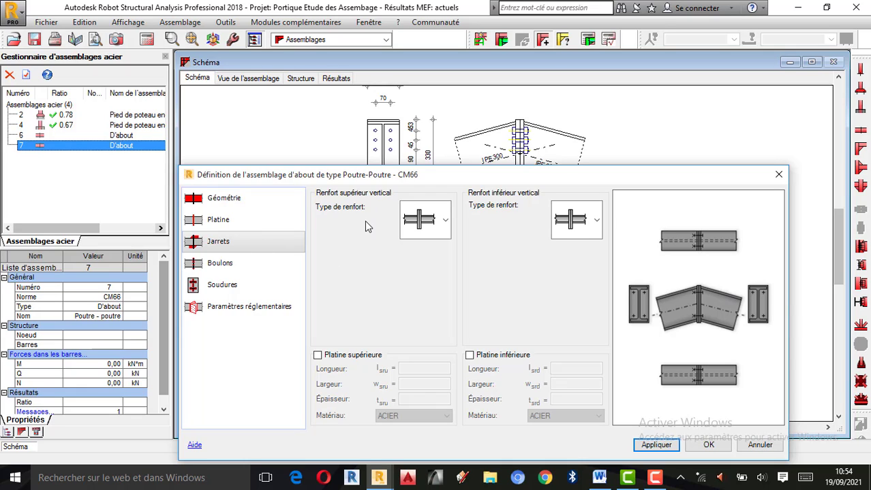
left_click(446, 222)
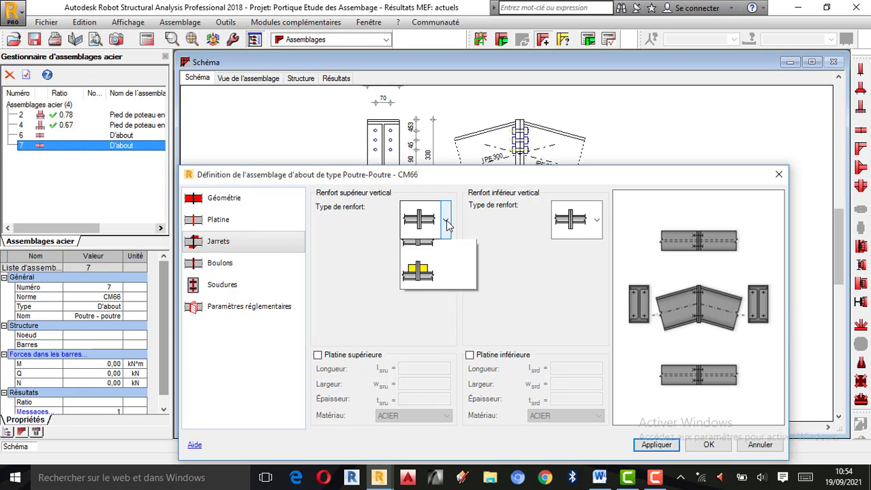
left_click(446, 222)
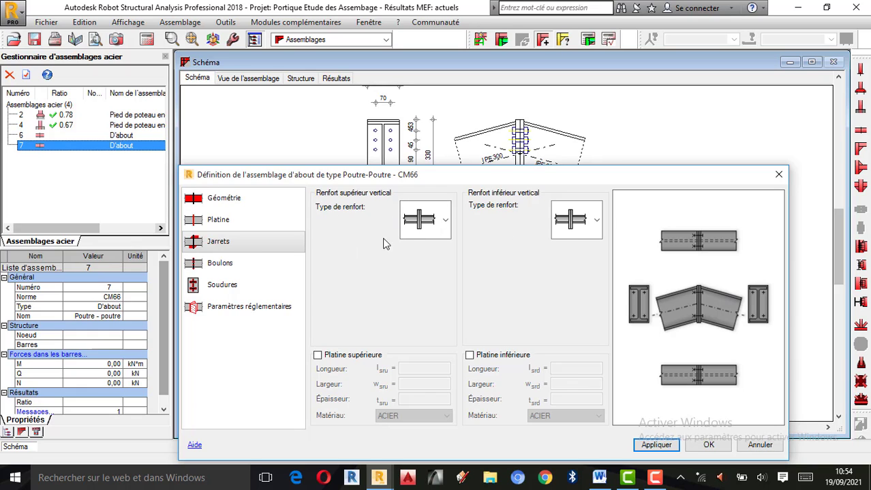
left_click(446, 226)
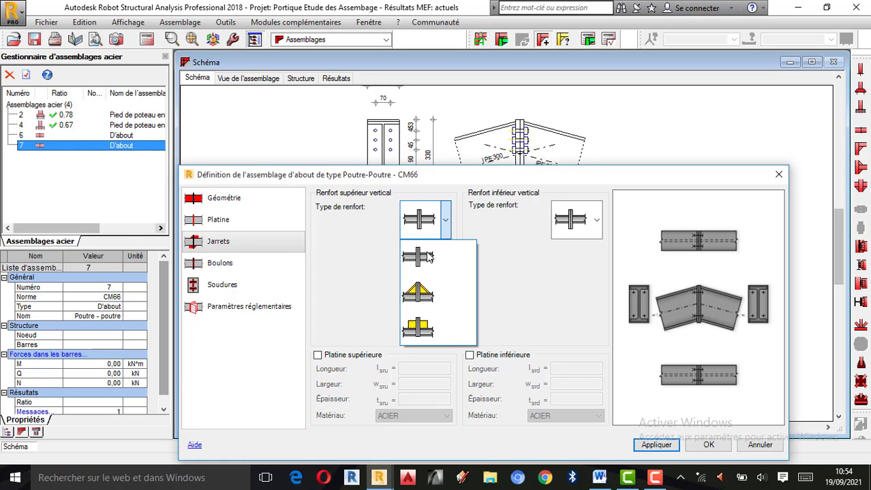
left_click(425, 295)
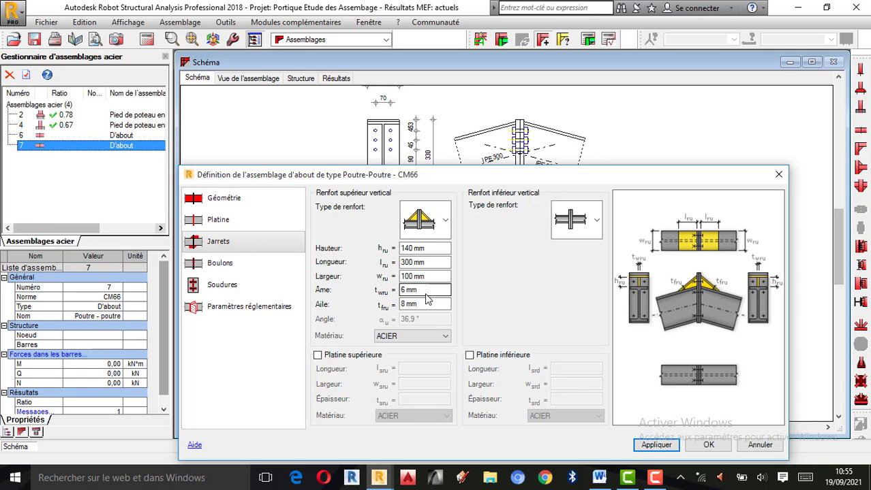
left_click(446, 222)
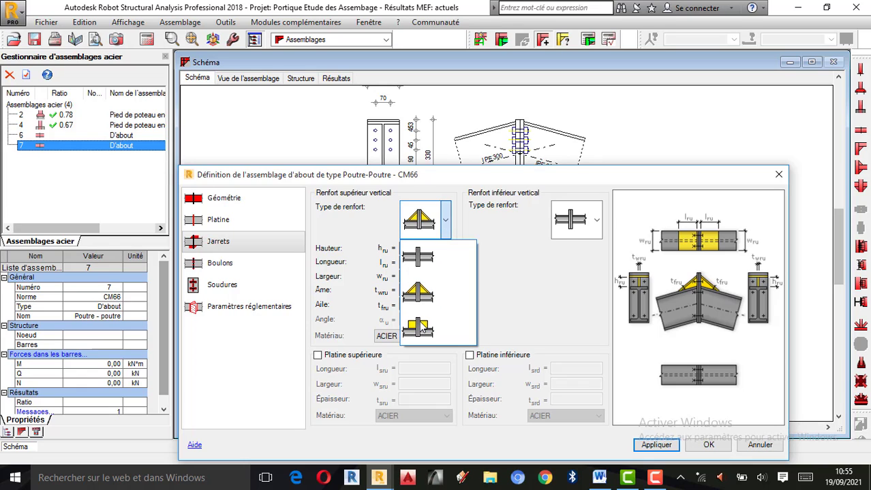
left_click(419, 327)
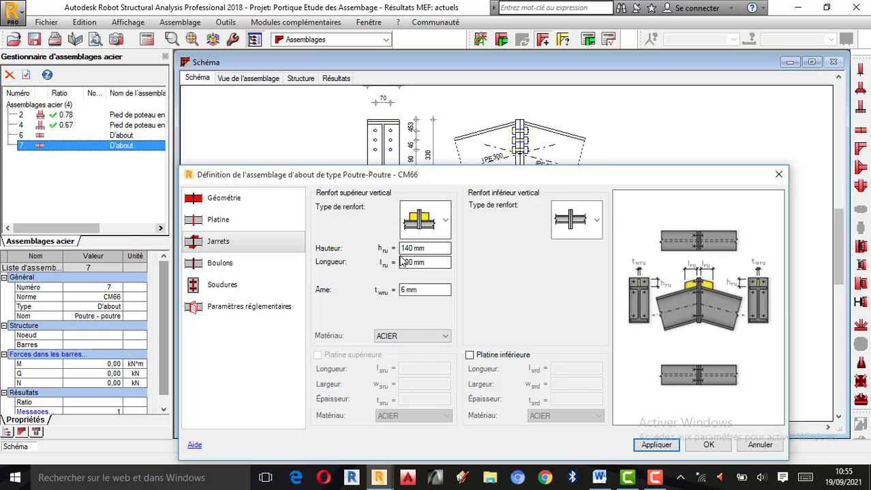
- Set the upper vertical reinforcement to the triangular haunch type with a height of 150 mm
left_click(446, 221)
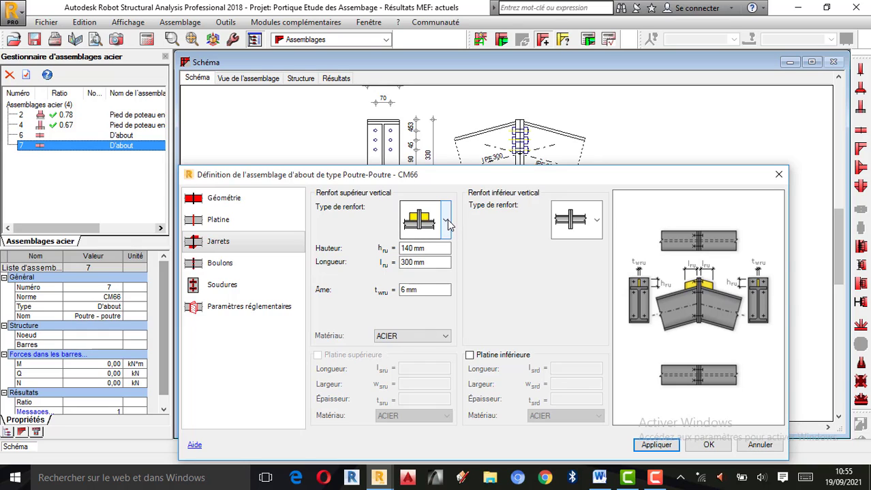
left_click(424, 292)
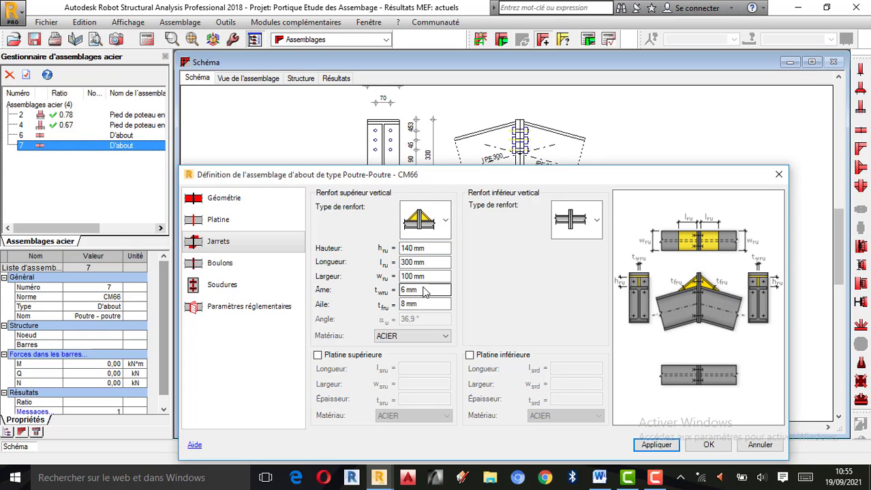
left_click(412, 248)
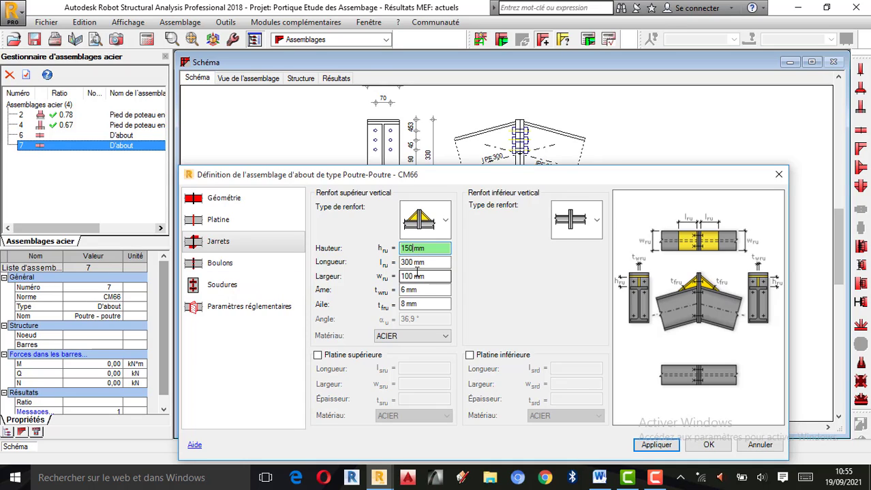
- Try a triangular haunch with a height of 150 mm as the lower vertical reinforcement, and set its type back to none
left_click(404, 289)
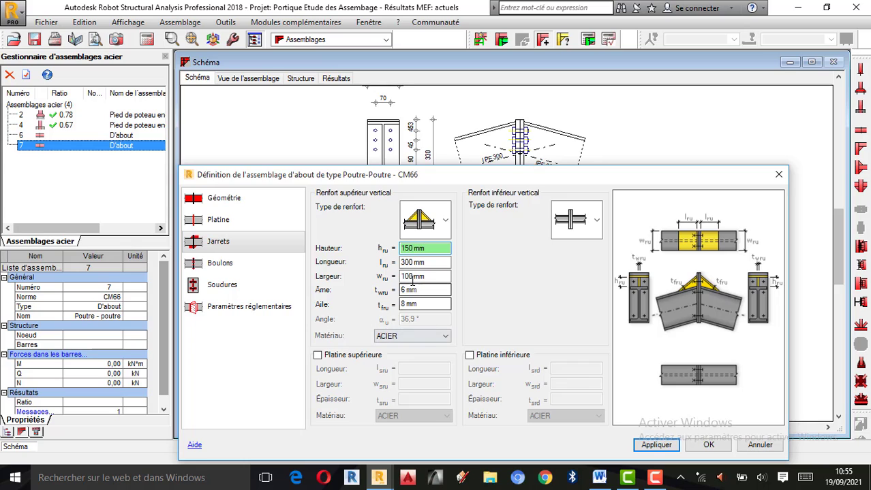
left_click(586, 226)
left_click(572, 293)
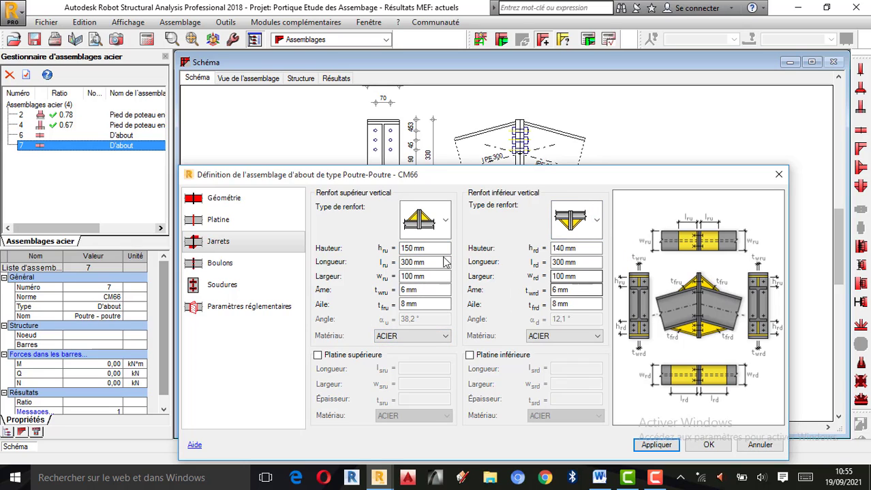
left_click(560, 248)
key("BackSpace")
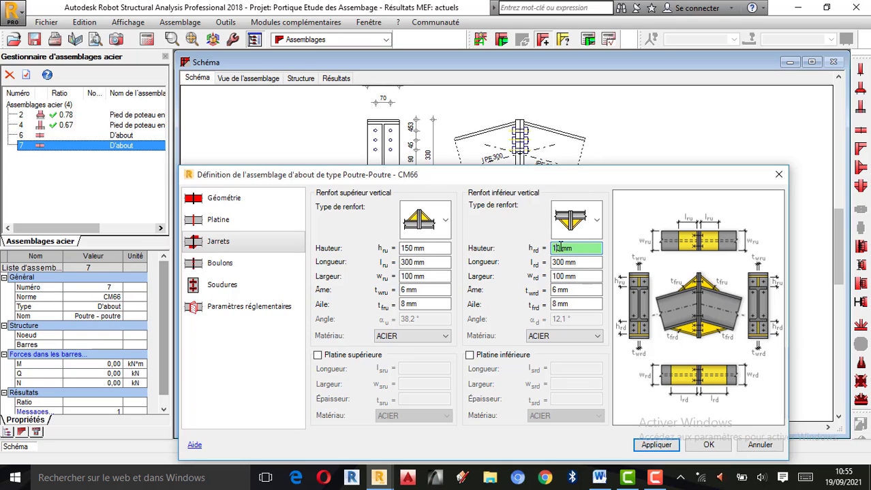
type("50")
left_click(600, 235)
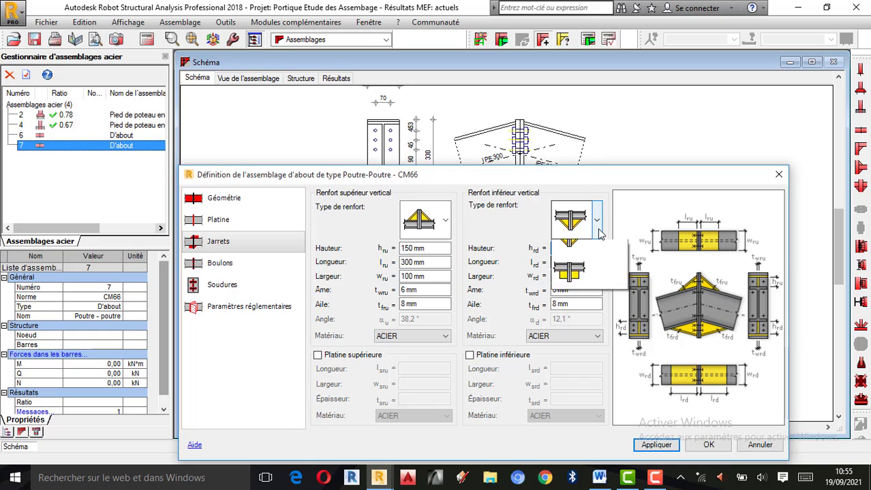
left_click(575, 262)
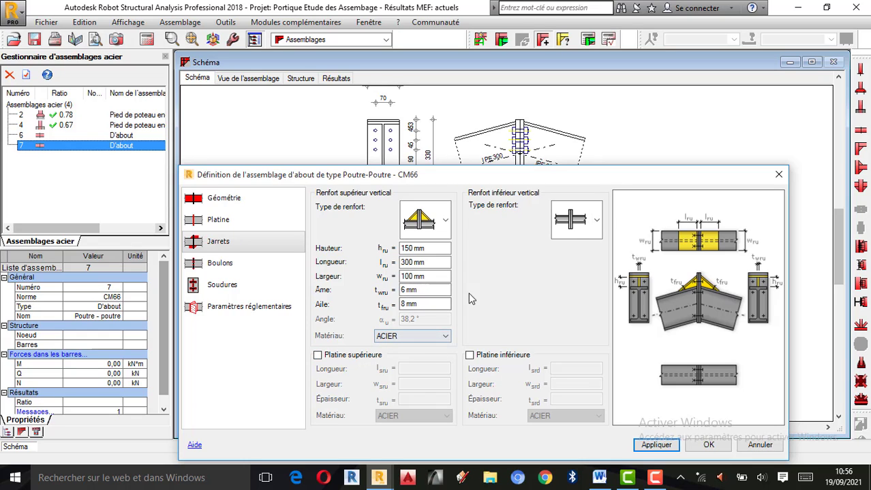
- Enable the upper plate of the haunch and set its length to 200 mm and its width to 100 mm
left_click(318, 355)
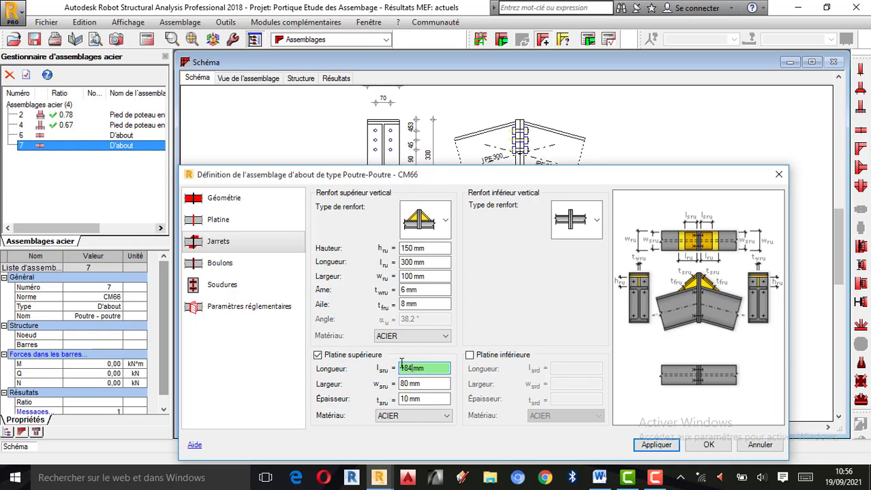
key("BackSpace")
key("BackSpace")
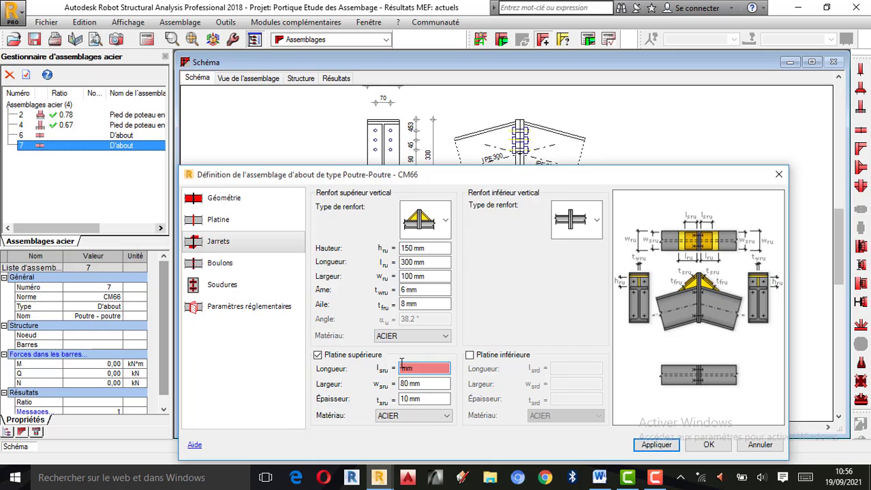
type("200")
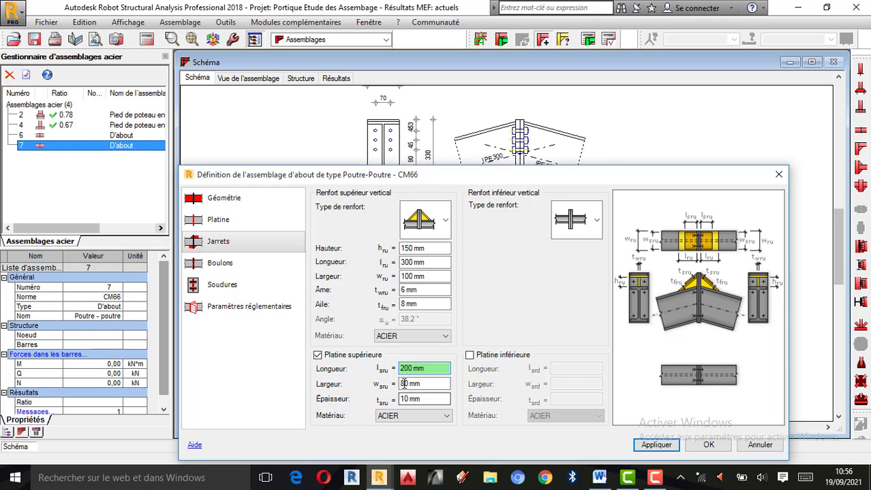
left_click(409, 384)
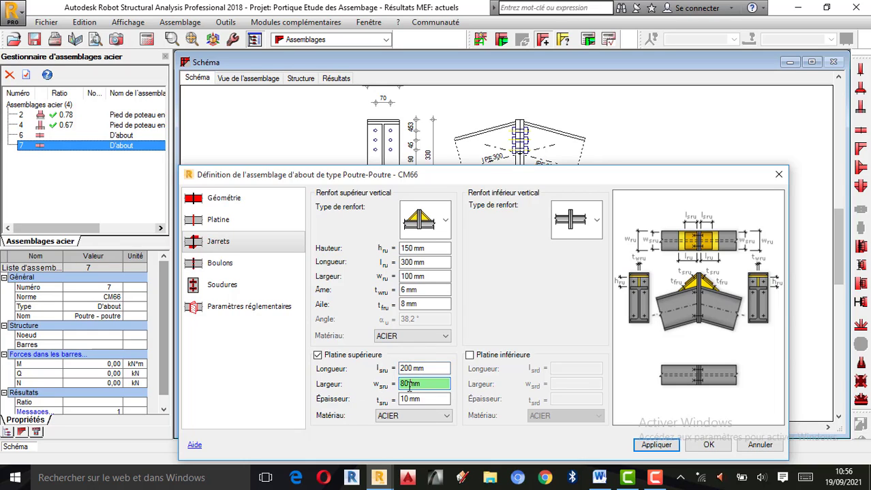
key("BackSpace")
key("BackSpace")
type("10")
- Set the bolts to diameter M14 and class 8.8, with the shear plane through the unthreaded part
left_click(257, 273)
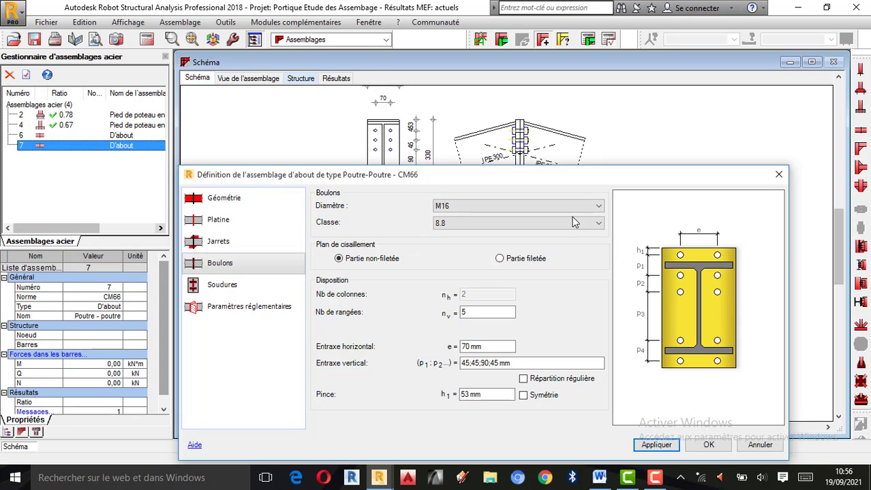
left_click(592, 207)
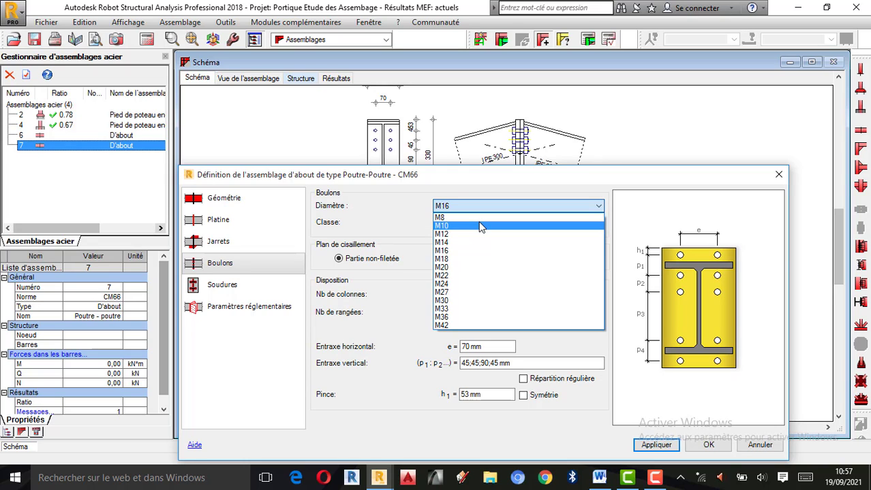
left_click(451, 243)
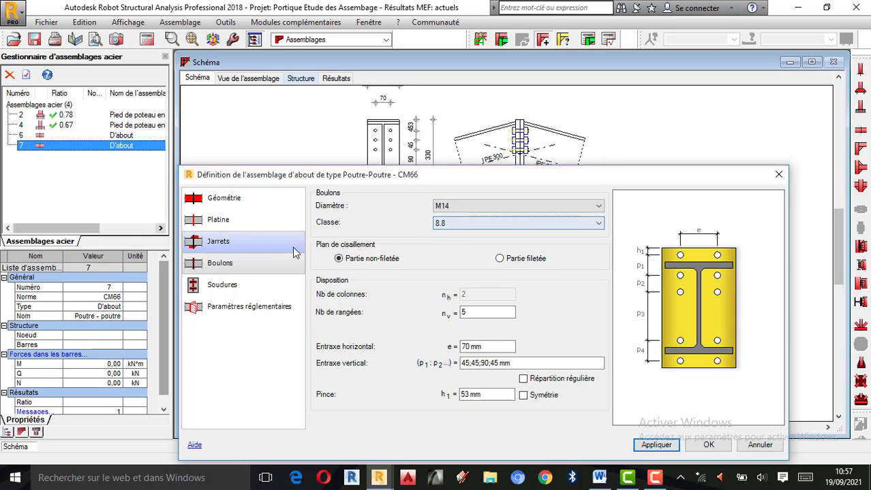
left_click(598, 225)
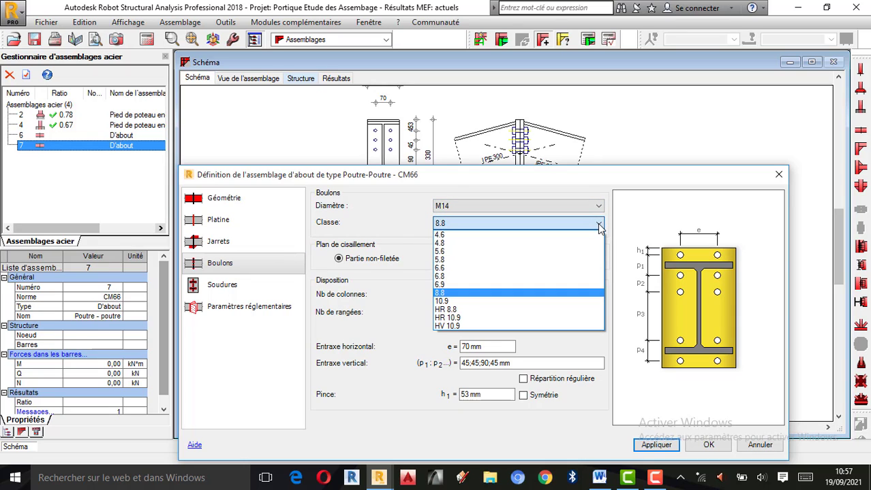
left_click(450, 293)
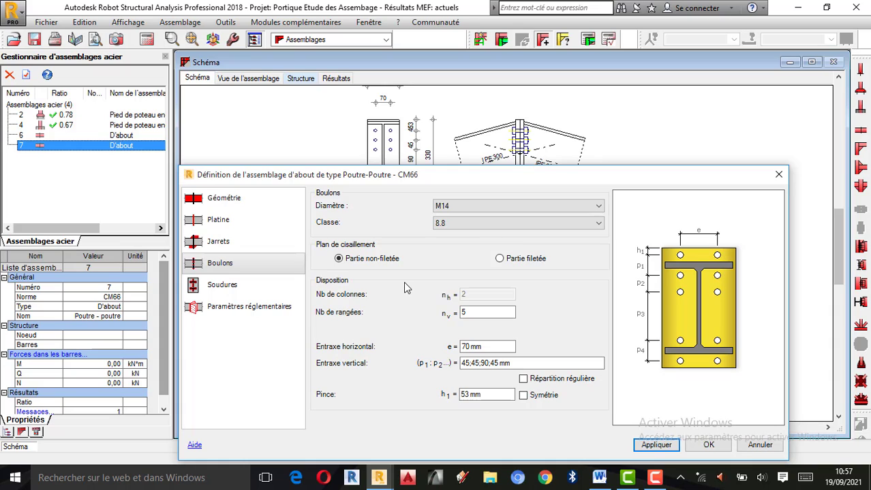
left_click(498, 258)
left_click(359, 265)
- Review the bolt layout, the weld sizes, the haunch settings and the code parameters of the connection
scroll(484, 111, "down", 3)
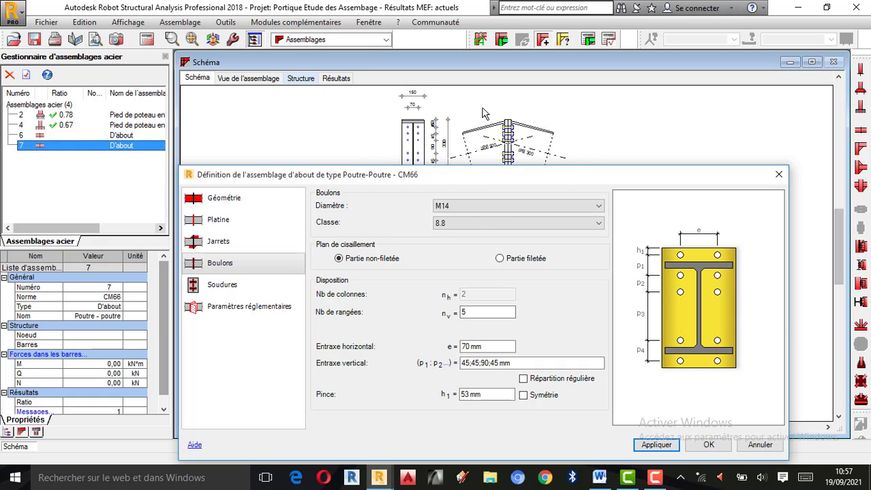
scroll(516, 157, "up", 1)
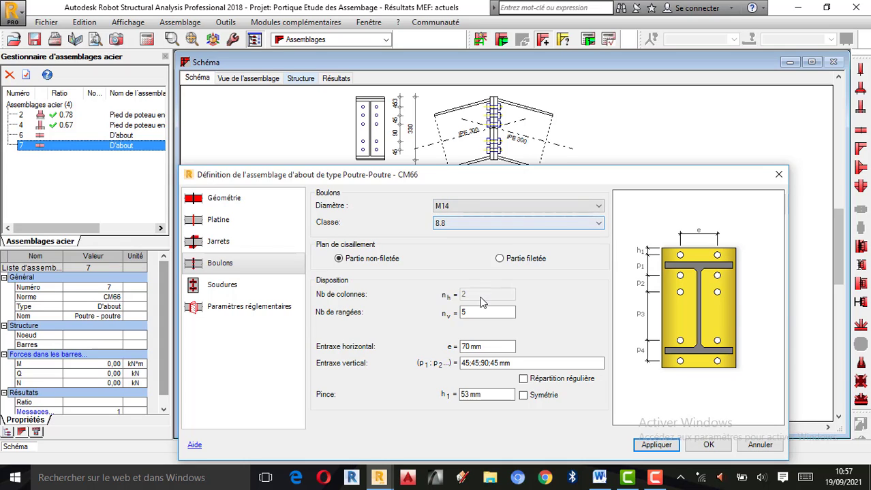
double_click(485, 314)
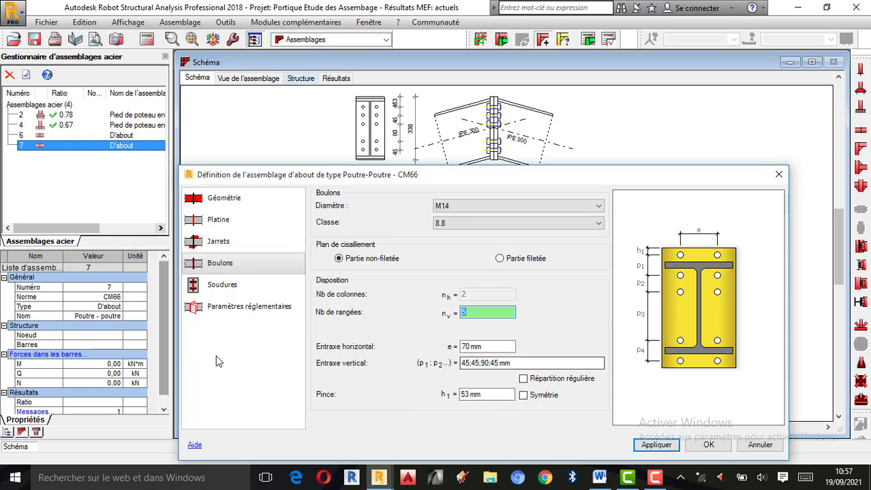
left_click(242, 291)
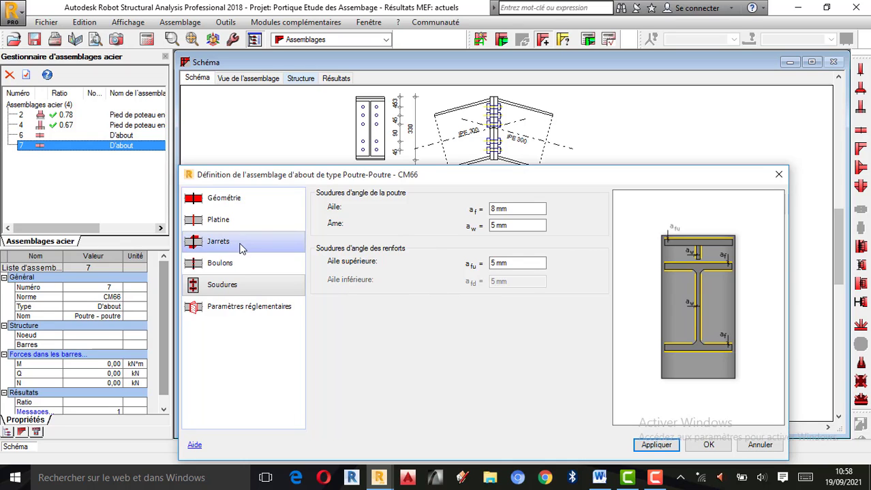
left_click(246, 313)
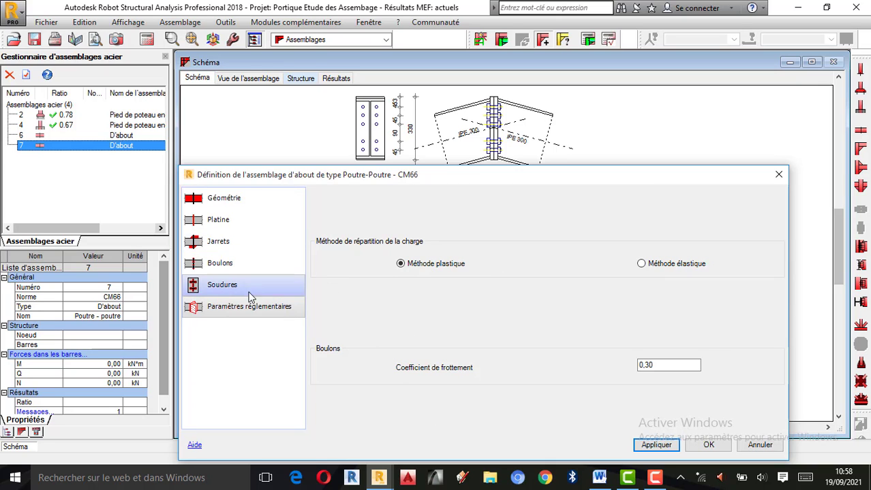
left_click(219, 249)
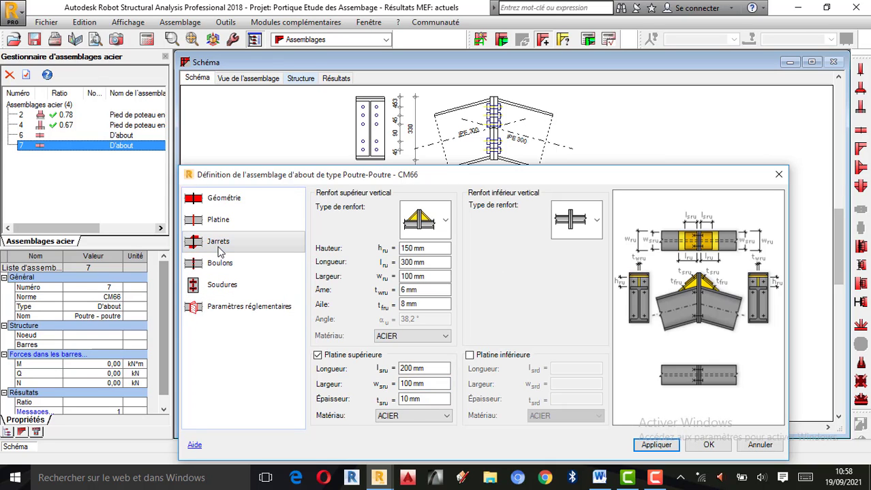
left_click(222, 310)
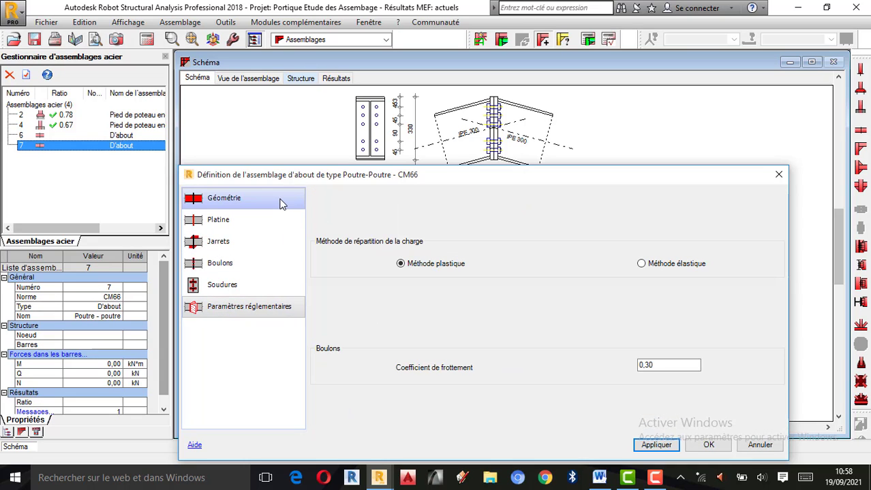
- Apply the beam-to-beam connection definition and close its dialog
left_click(652, 446)
left_click(655, 444)
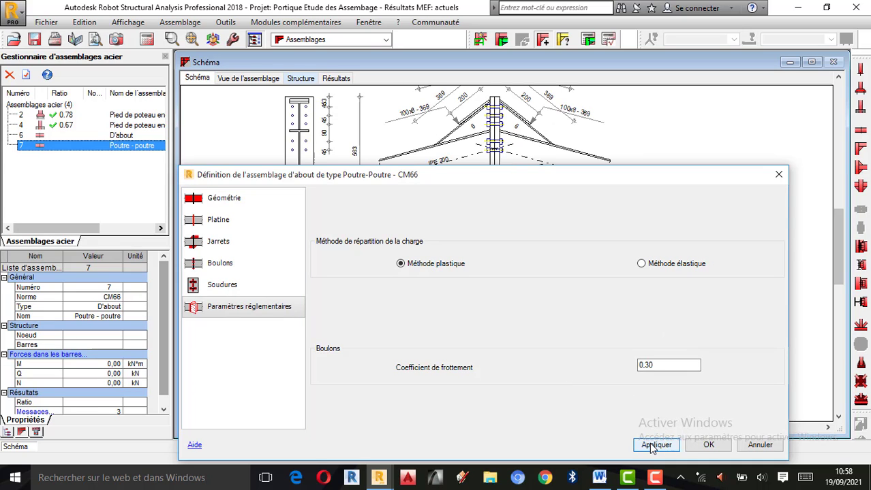
left_click(709, 445)
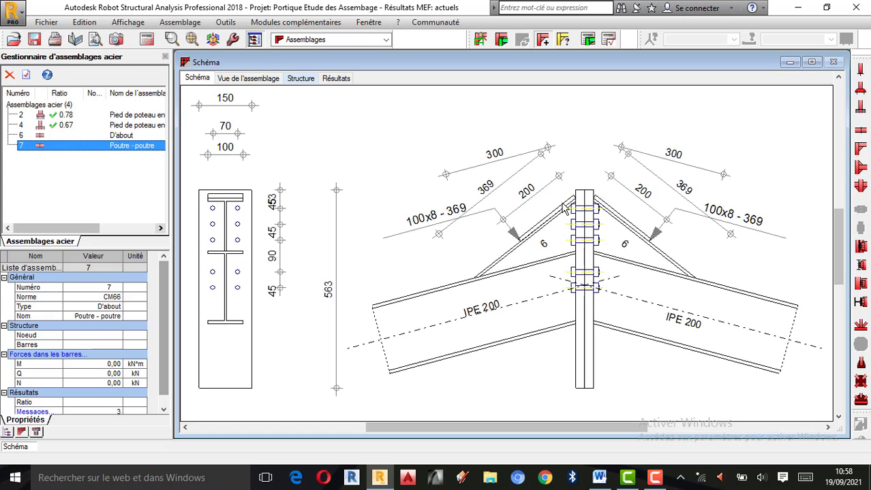
- Inspect the ridge connection's drawing and rotate its 3D assembly view to see the end plates and haunches
scroll(680, 304, "down", 1)
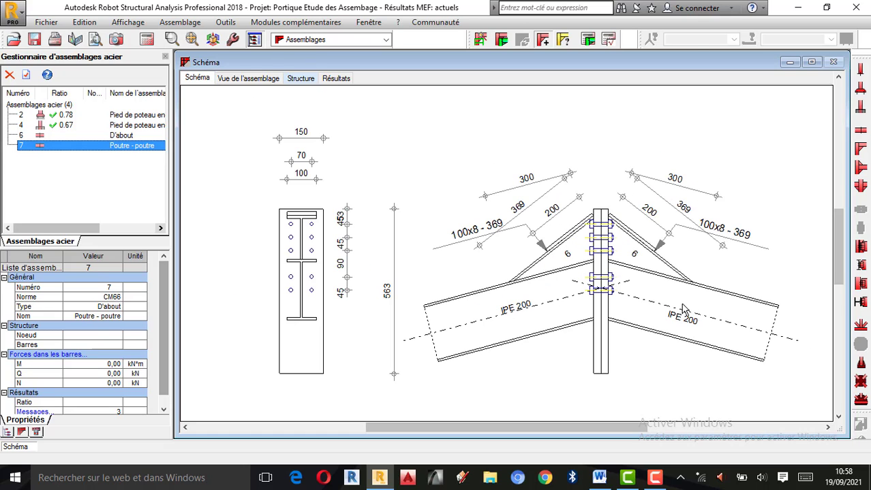
left_click(248, 78)
right_click(540, 174)
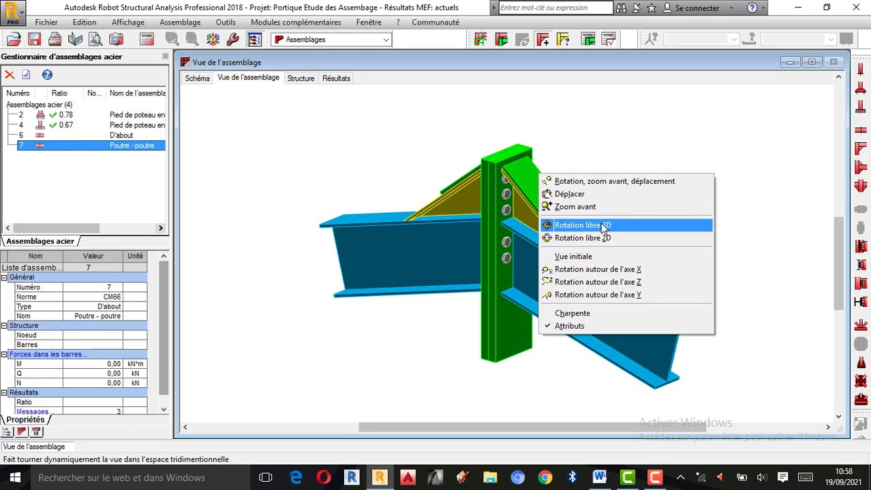
left_click(590, 225)
mouse_move(591, 232)
left_mouse_down()
mouse_move(603, 245)
mouse_move(680, 241)
mouse_move(566, 230)
mouse_move(756, 259)
mouse_move(641, 244)
left_mouse_up()
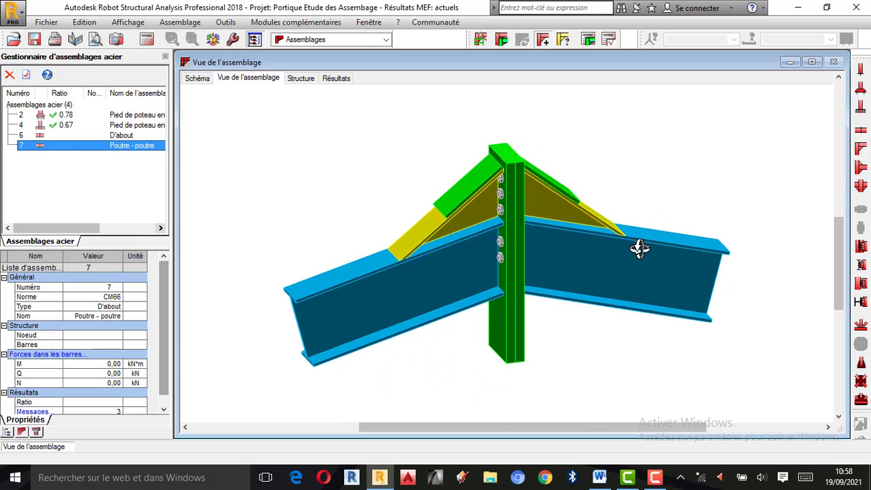
- Run a manual verification of the ridge connection with a bending moment of 50 kN*m and a simplified calculation note
left_click(301, 78)
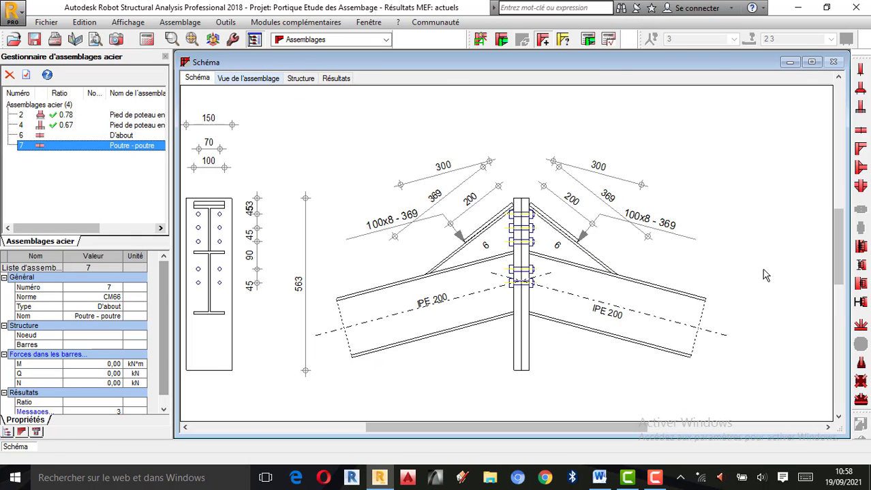
left_click(609, 40)
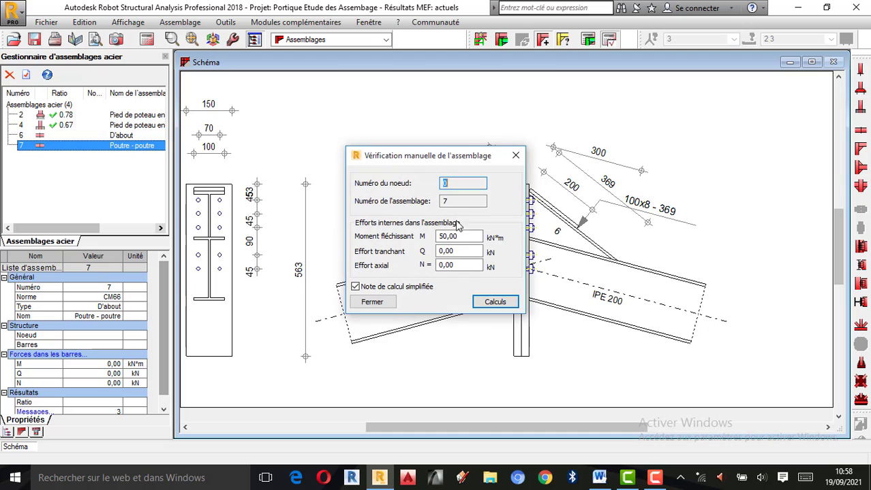
left_click(495, 301)
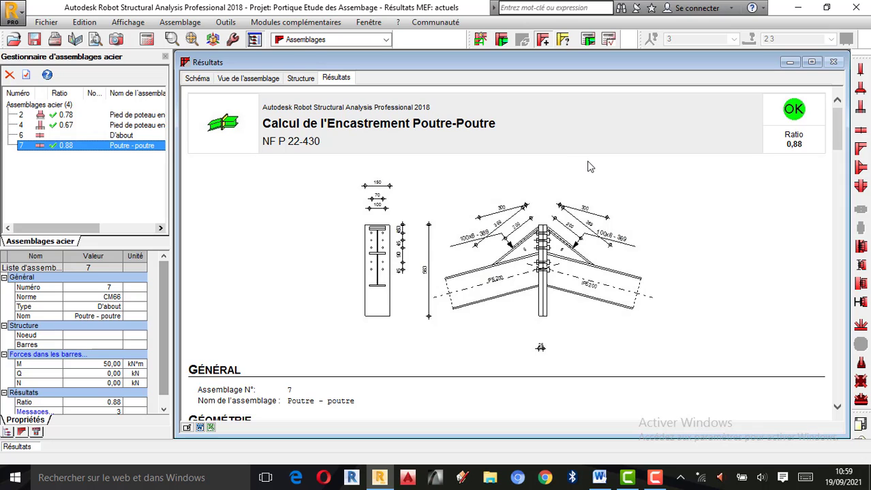
- Examine the calculation note's bolt, plate and haunch data, forces per bolt, beam check, remarks and final ratio
scroll(588, 164, "down", 10)
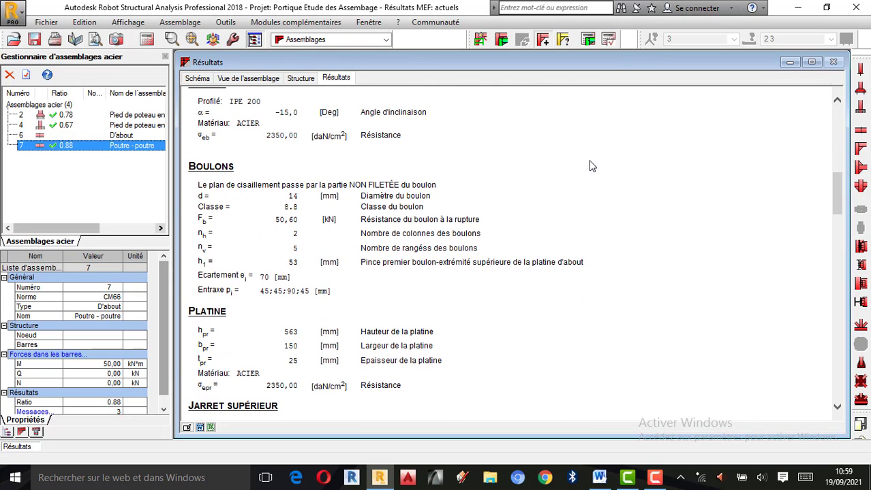
scroll(591, 166, "up", 5)
scroll(591, 166, "down", 10)
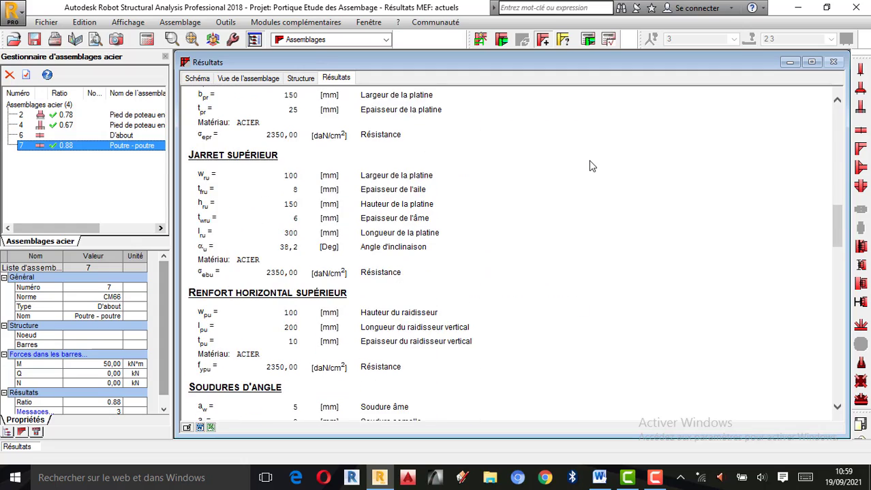
scroll(591, 166, "down", 8)
scroll(592, 166, "up", 3)
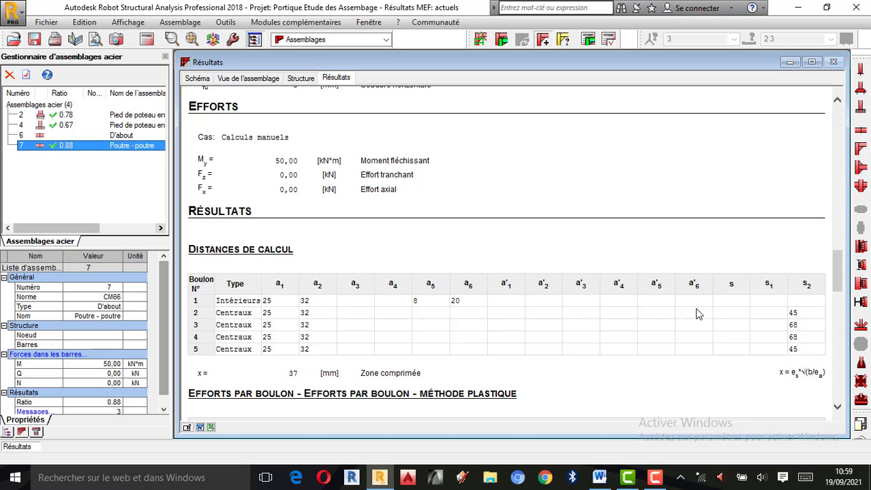
scroll(696, 314, "down", 6)
scroll(678, 310, "down", 7)
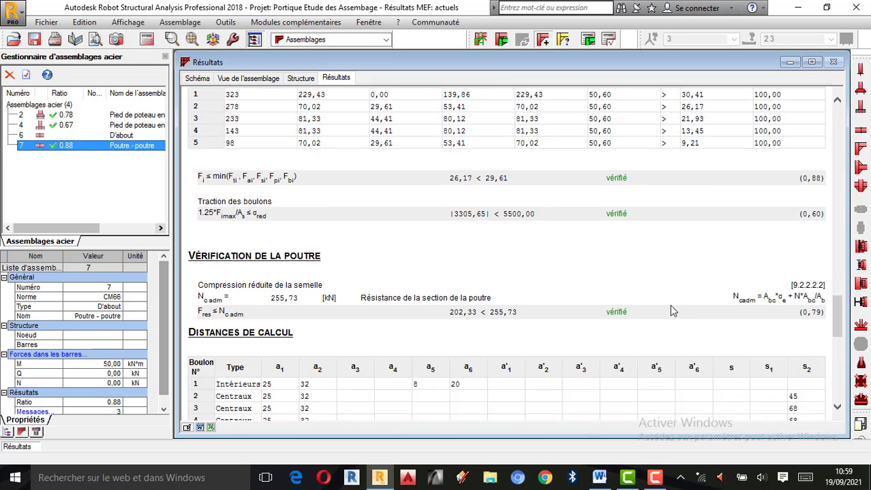
scroll(670, 310, "down", 4)
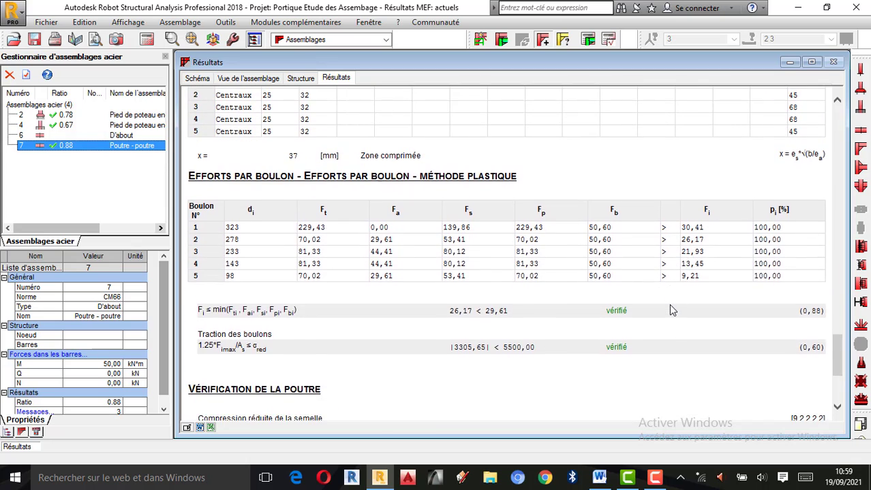
scroll(671, 311, "down", 1)
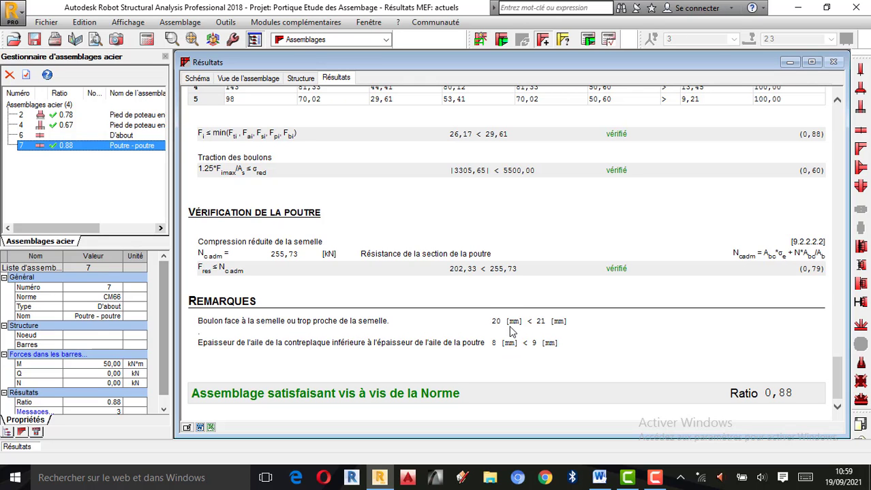
- Set the ridge beam-to-beam connection's number of bolt rows to 4 and apply the definition
scroll(517, 336, "up", 10)
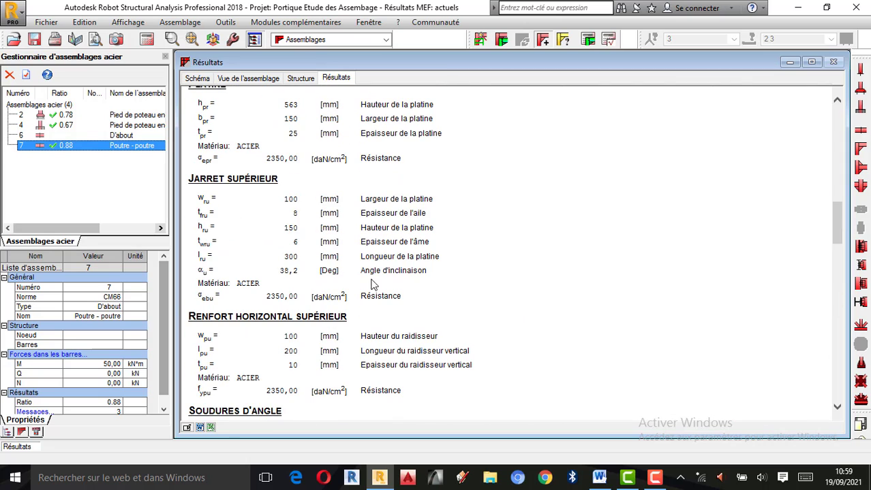
double_click(67, 151)
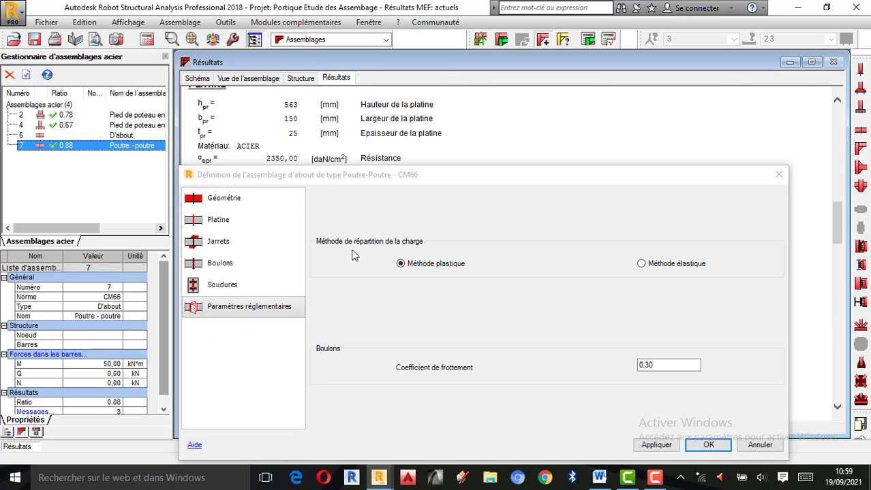
left_click(225, 246)
left_click(220, 264)
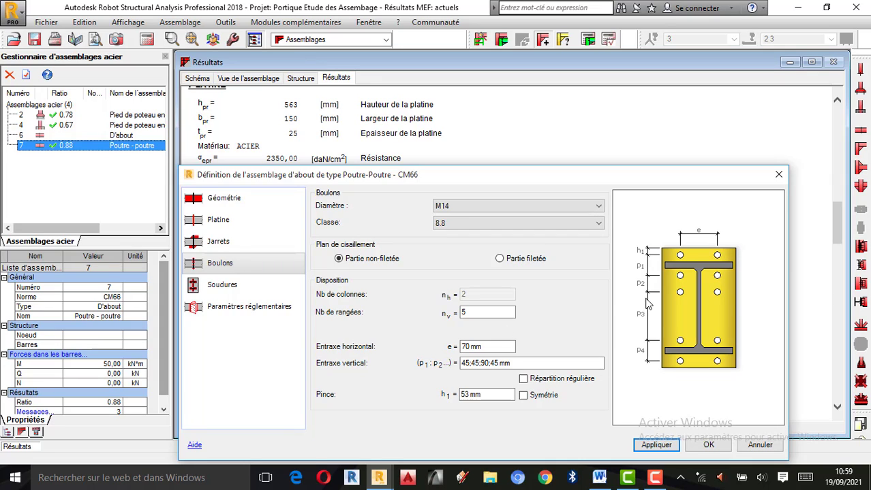
double_click(488, 312)
key("BackSpace")
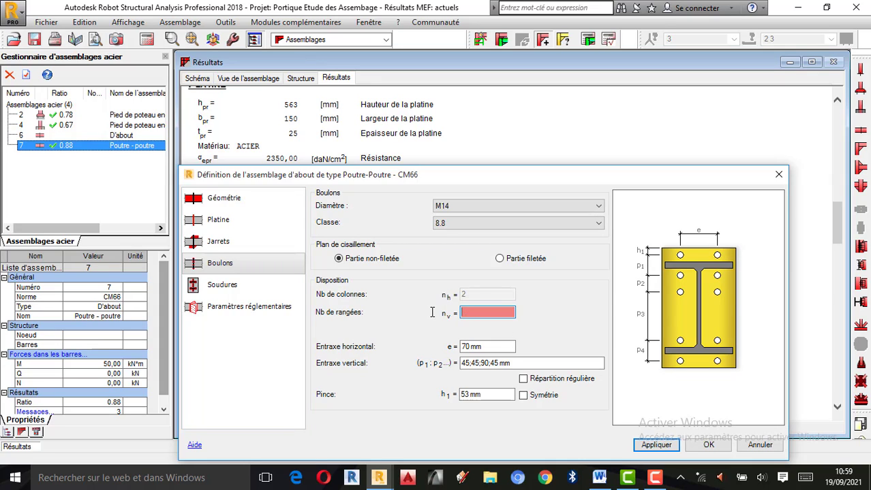
type("4")
left_click(647, 452)
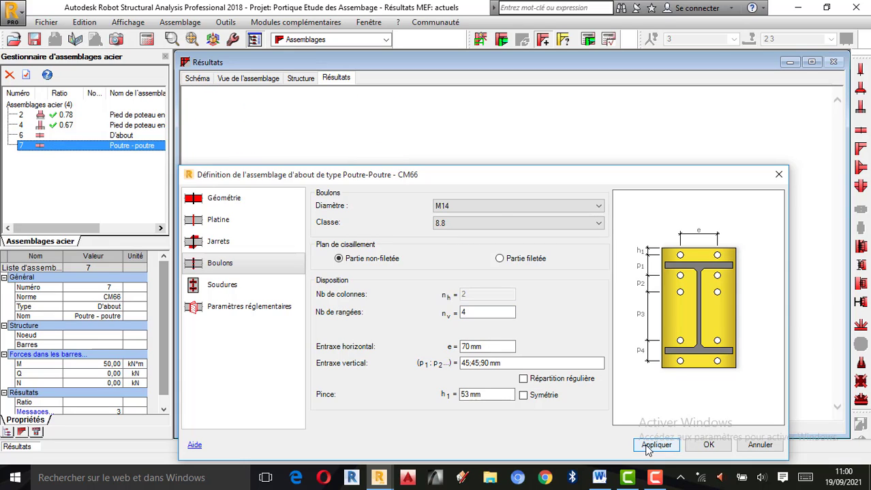
left_click(709, 446)
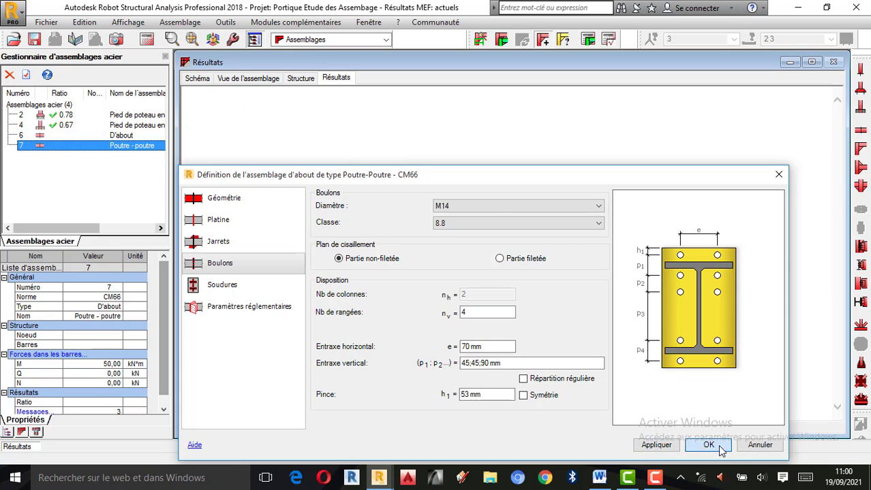
- Inspect the four bolt rows in the ridge connection's 3D assembly view
left_click(300, 78)
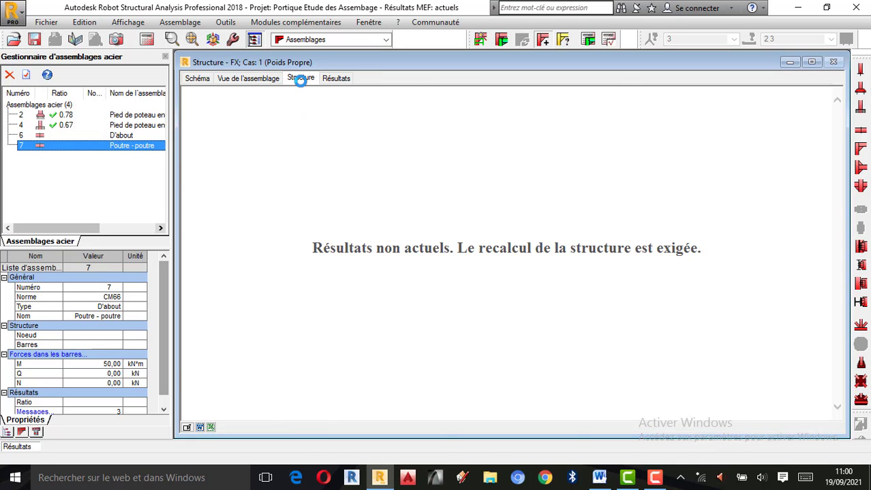
left_click(274, 82)
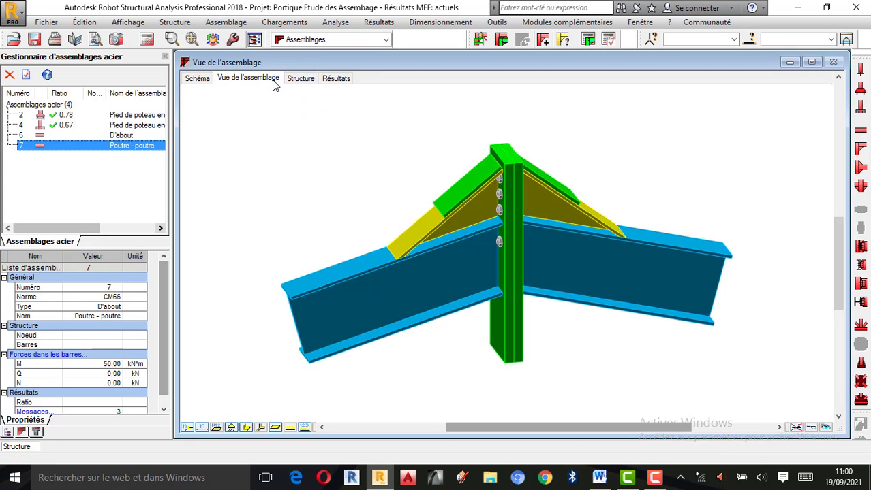
scroll(513, 297, "down", 2)
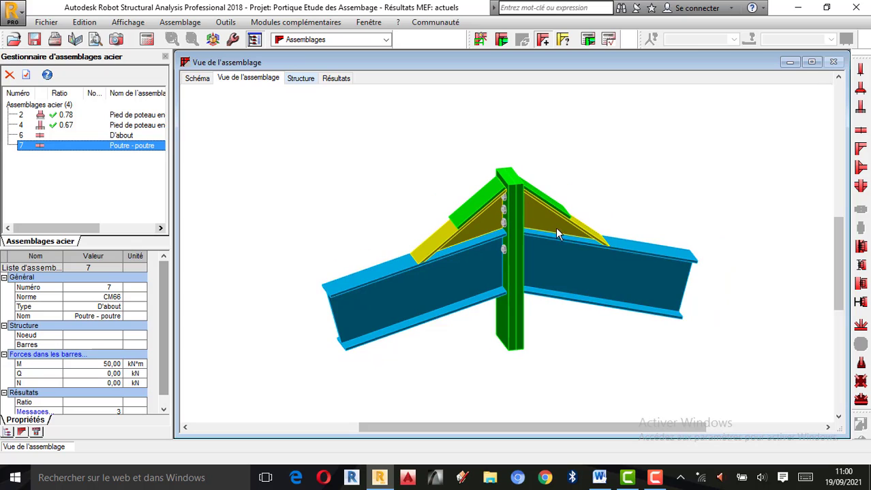
right_click(618, 200)
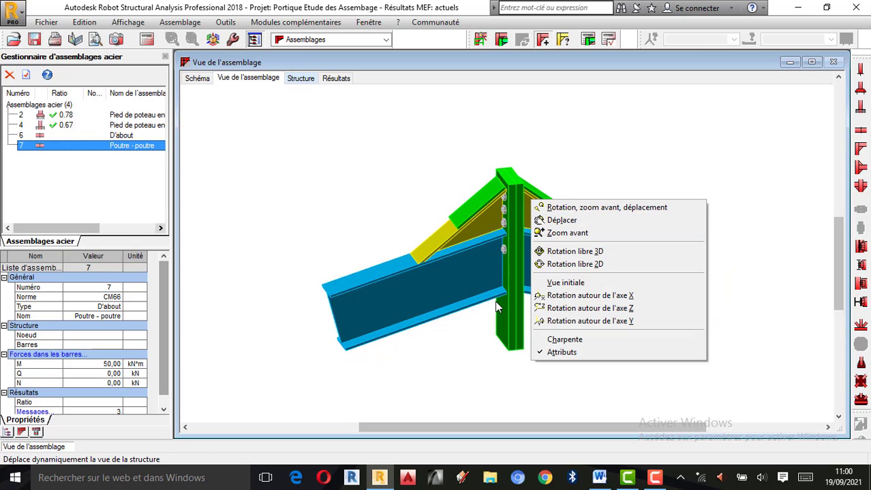
left_click(661, 141)
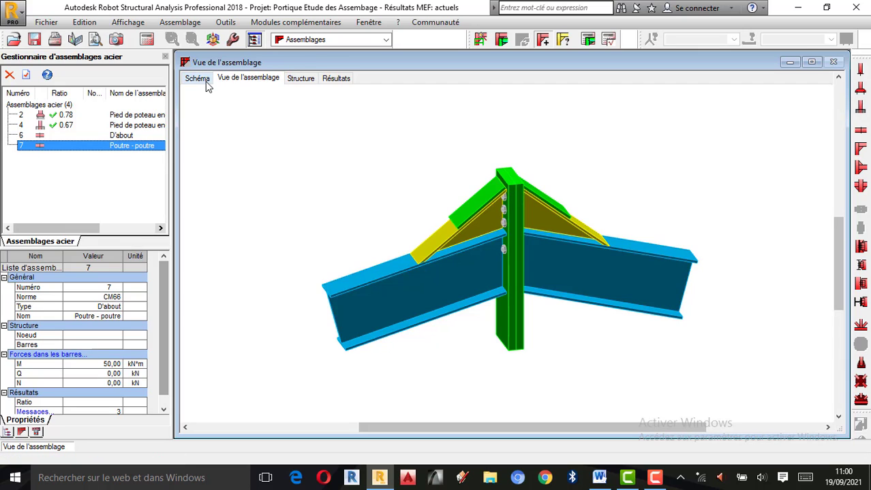
- Re-enter 4 bolt rows with the shear plane in the non-threaded part and apply the ridge connection definition
double_click(81, 146)
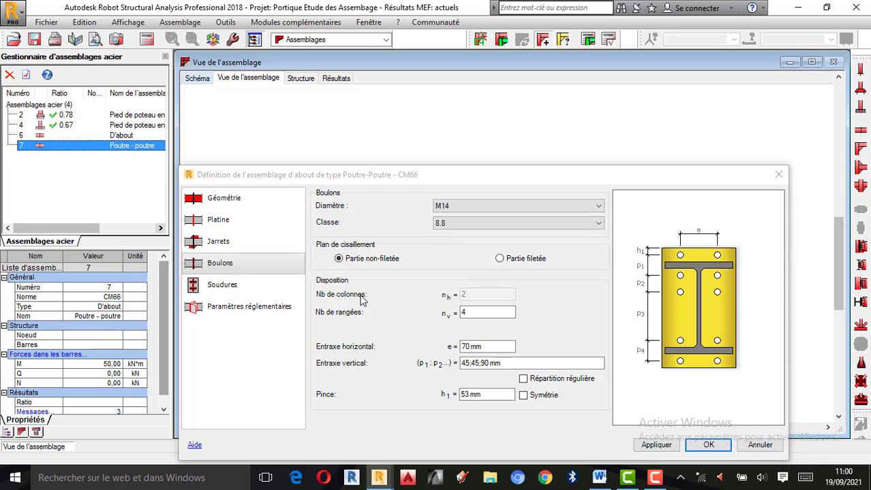
left_click(520, 259)
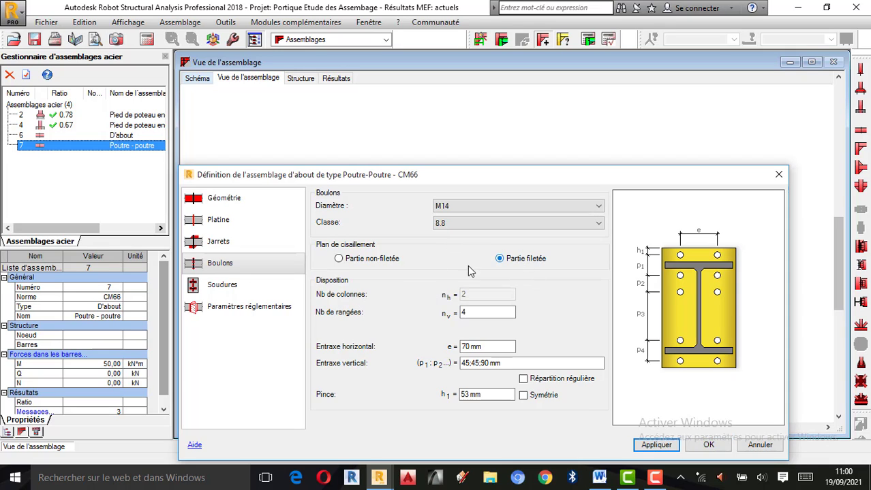
left_click(346, 260)
double_click(476, 312)
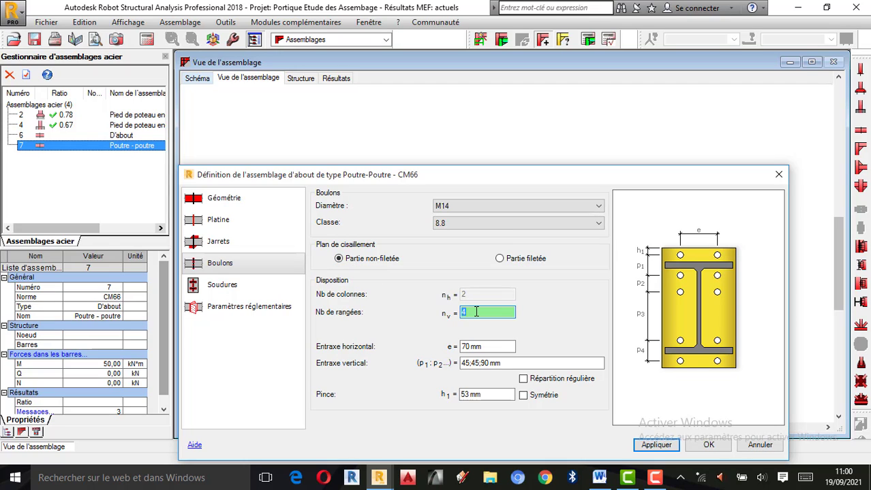
key("BackSpace")
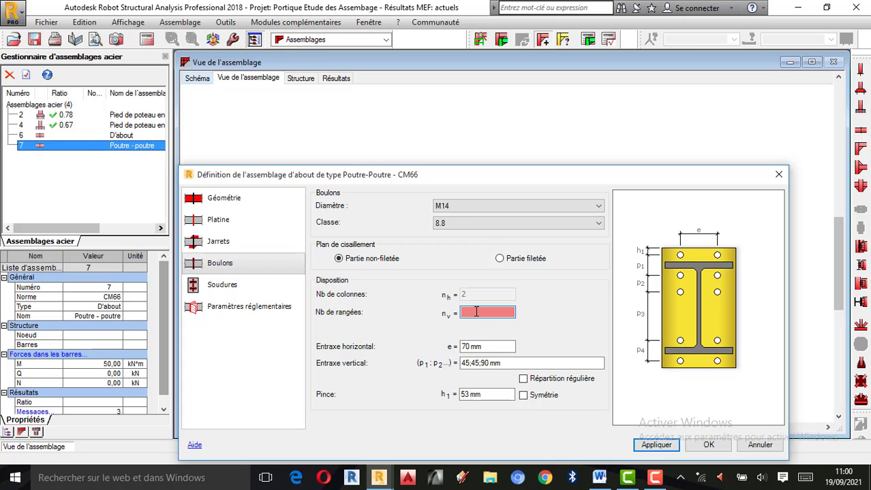
type("4")
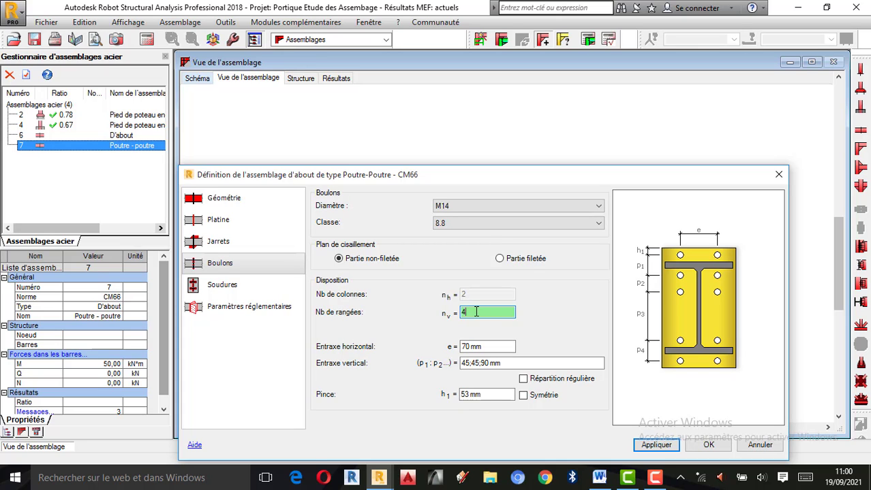
left_click(654, 445)
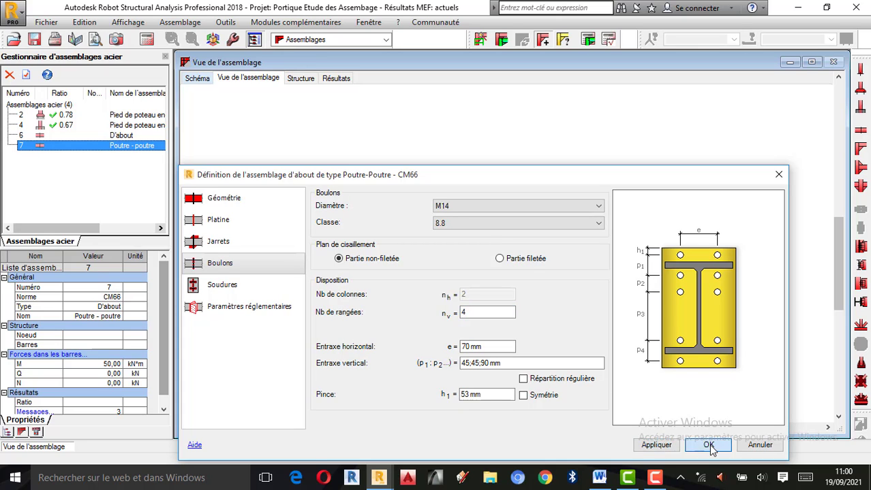
left_click(709, 445)
- Run a manual verification of the four-row ridge connection with a 50 kN*m bending moment and a simplified calculation note
left_click(608, 39)
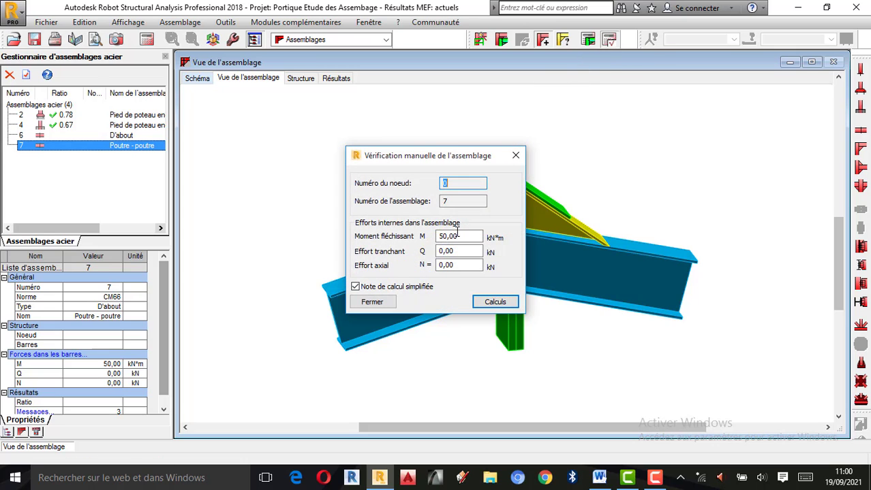
left_click(495, 303)
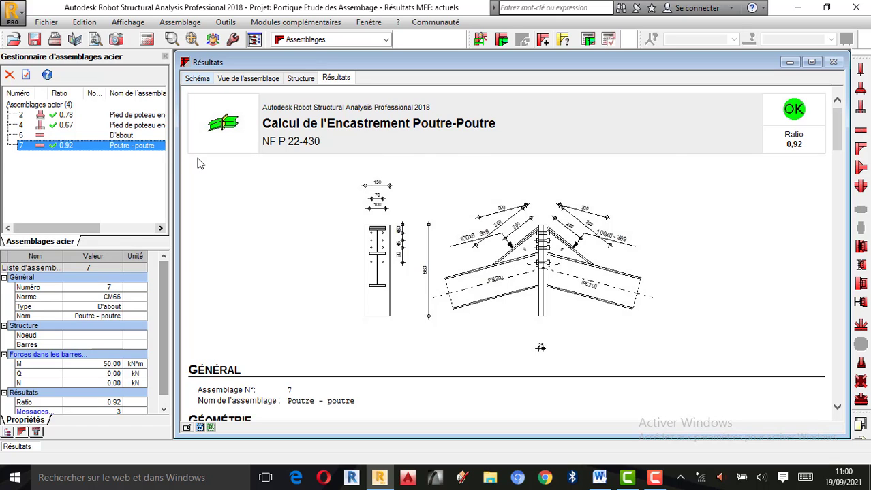
- Set the ridge connection's number of bolt rows to 6, apply the definition and show the 3D assembly view
double_click(67, 147)
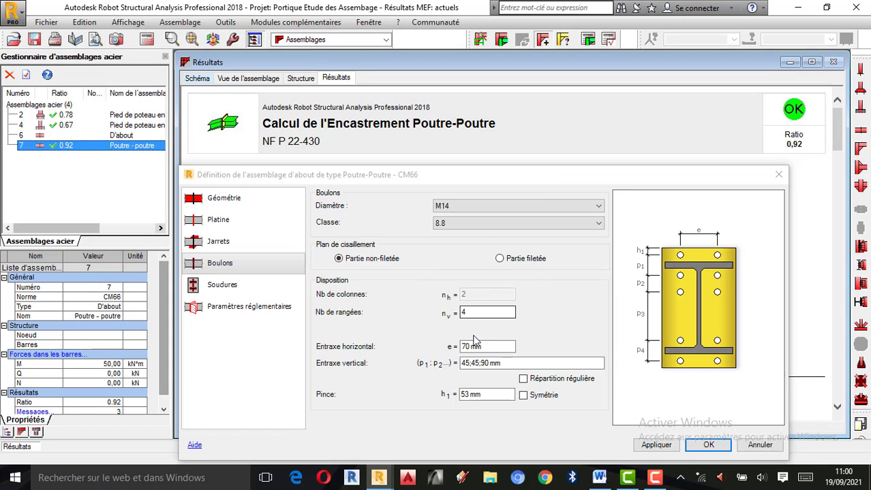
left_click_drag(478, 313, 397, 304)
type("6")
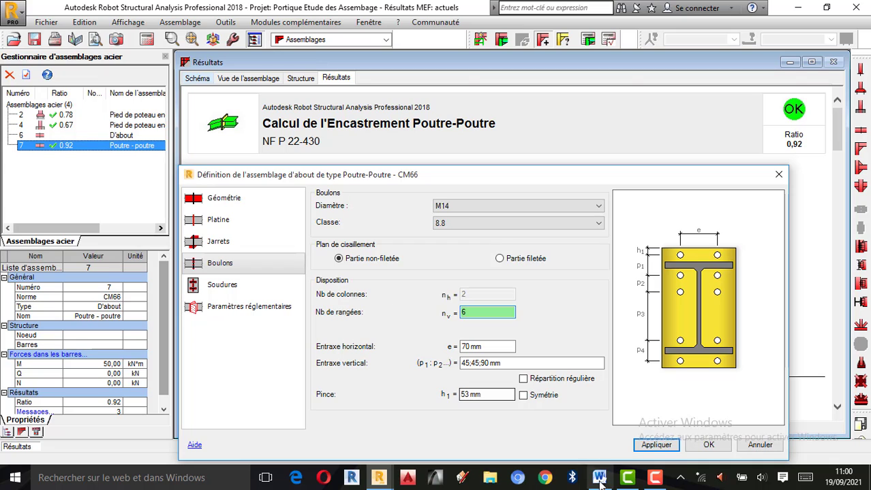
left_click(666, 451)
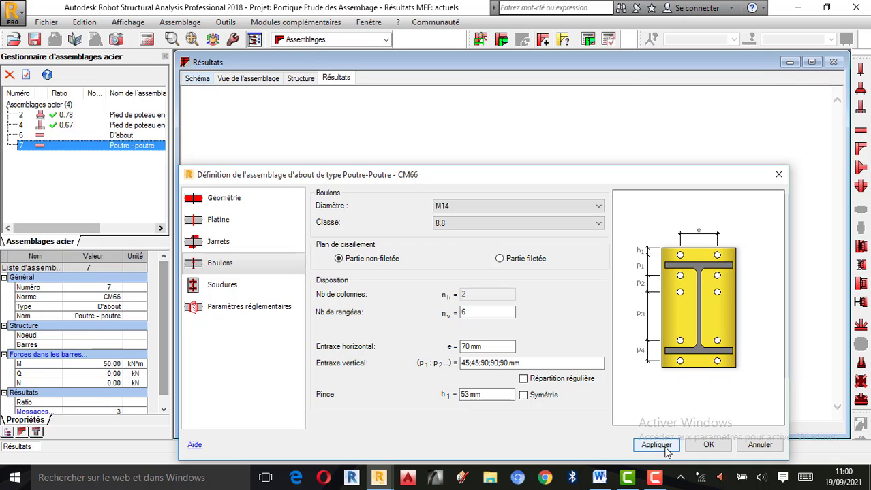
left_click(714, 447)
left_click(260, 79)
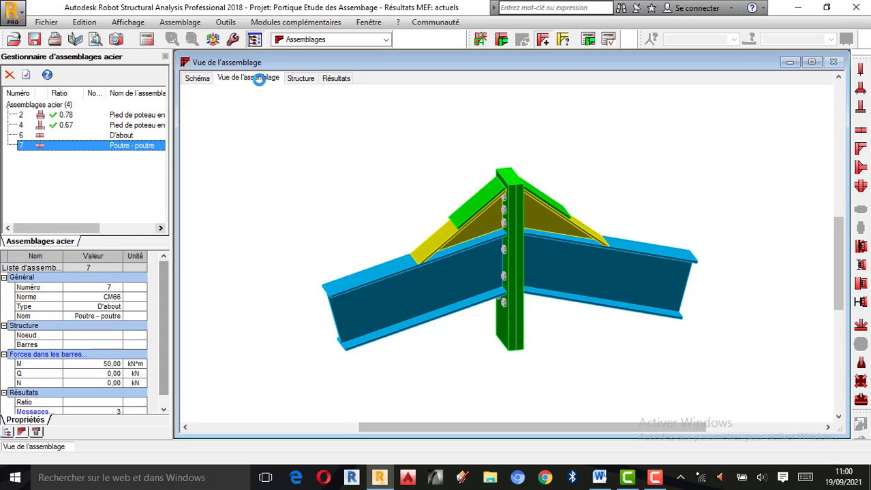
- Verify the six-row ridge connection manually at 50 kN*m and examine the note's bolt distances, forces per bolt and beam check
left_click(606, 41)
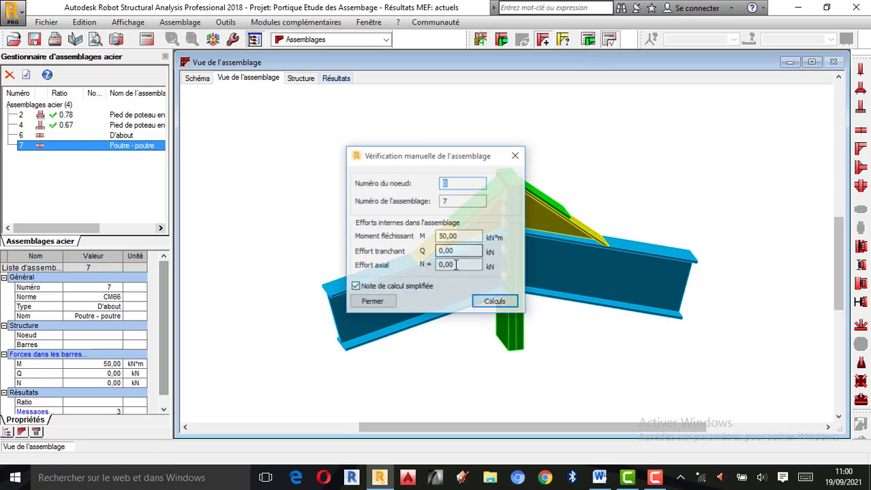
left_click(497, 302)
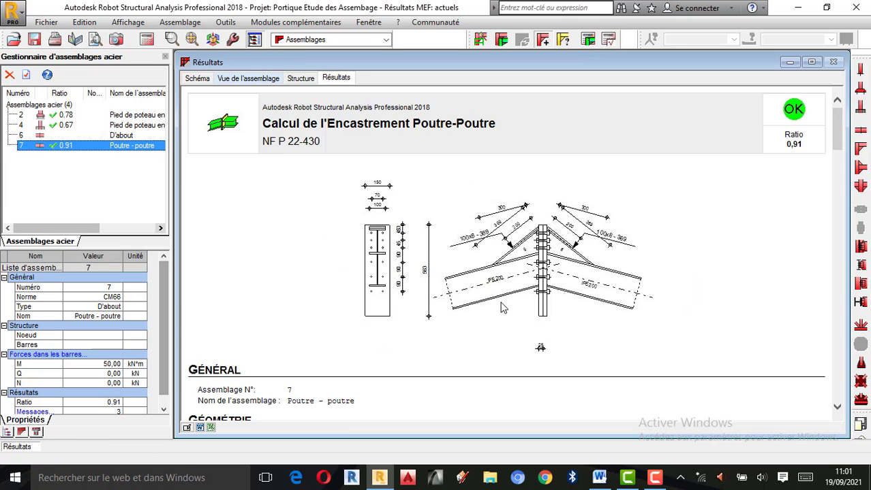
scroll(501, 308, "down", 20)
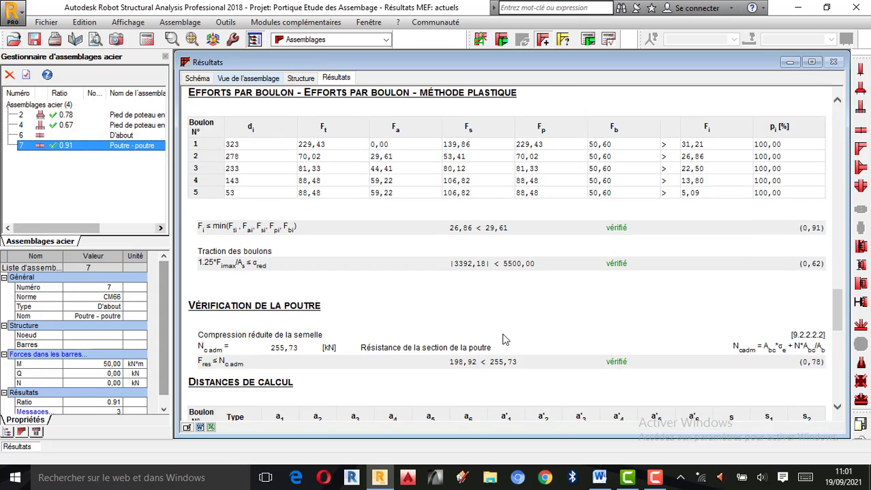
scroll(503, 339, "down", 5)
scroll(503, 339, "down", 4)
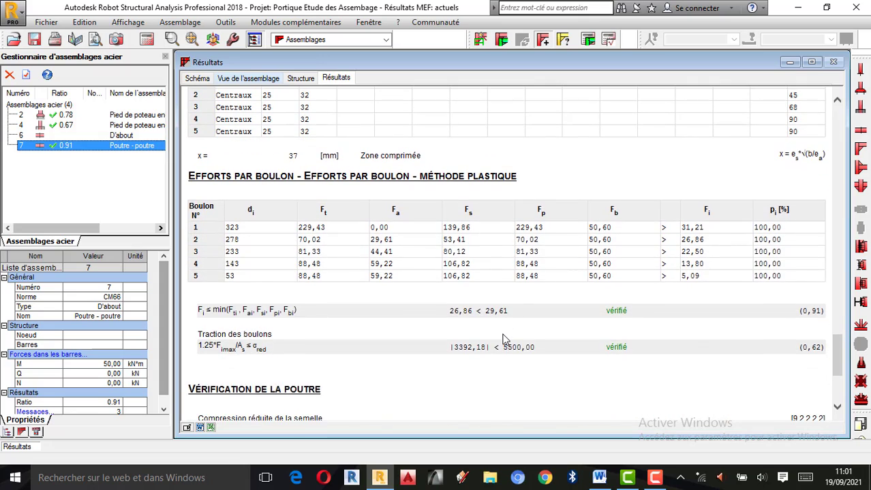
scroll(503, 339, "down", 6)
scroll(503, 340, "up", 6)
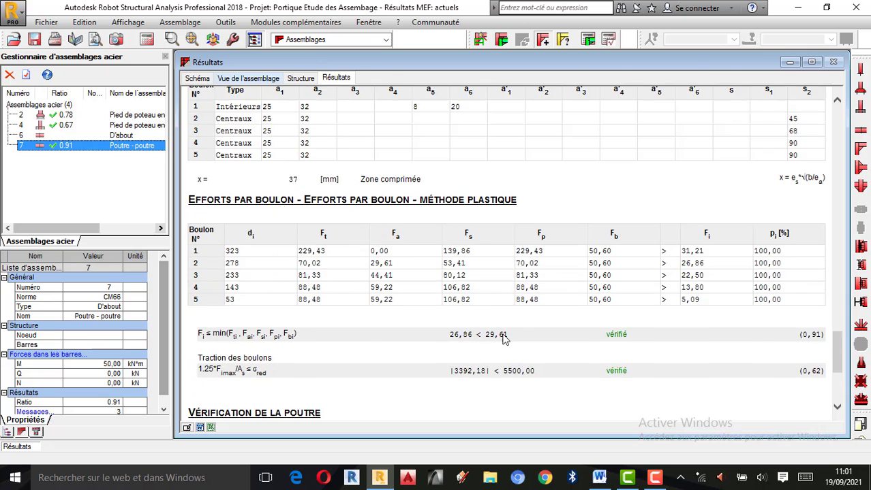
scroll(504, 334, "down", 5)
scroll(503, 334, "up", 12)
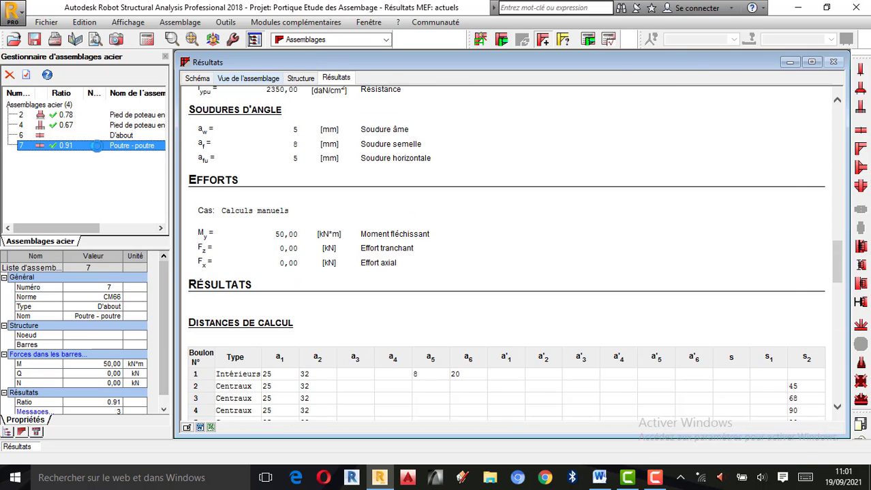
- Set the ridge connection's number of bolt rows to 5 and apply the definition
double_click(91, 146)
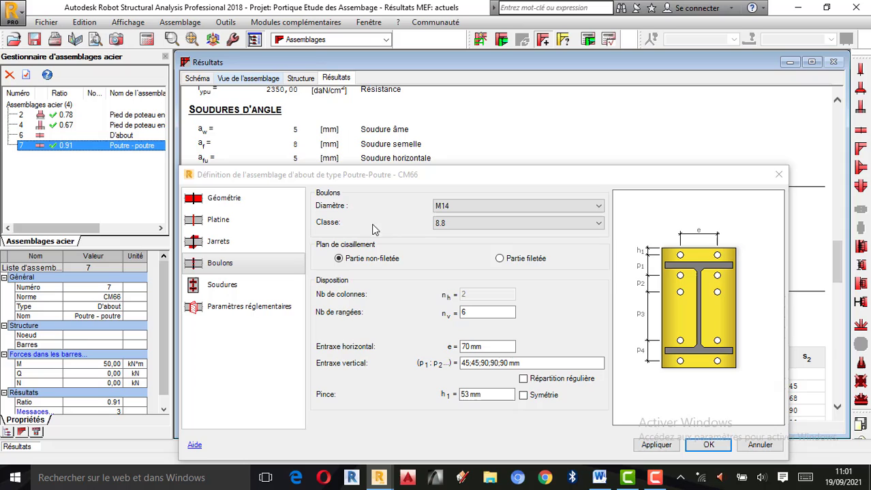
double_click(470, 313)
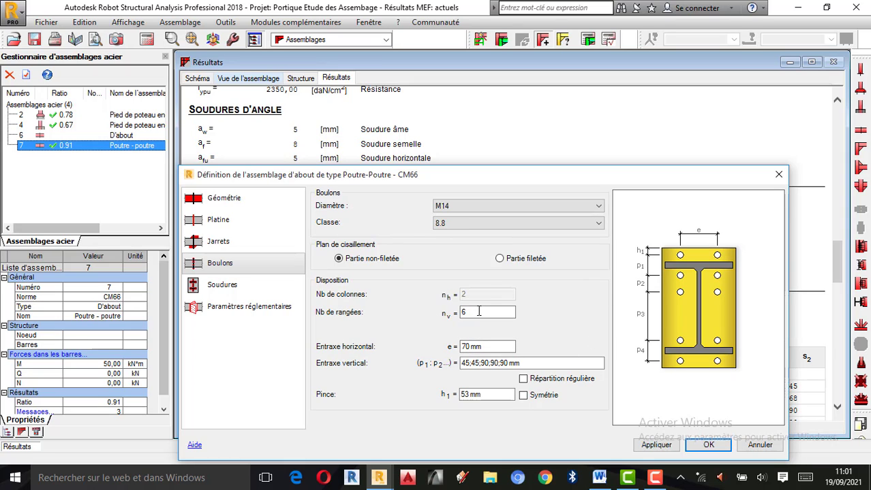
left_click(656, 444)
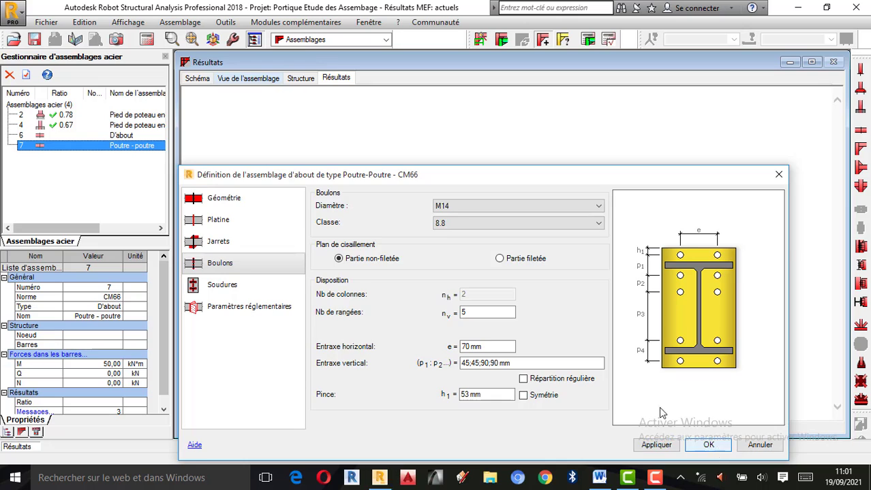
left_click(708, 445)
- Verify the five-row ridge connection manually at 50 kN*m and review the bolt and beam checks in the calculation note
left_click(609, 40)
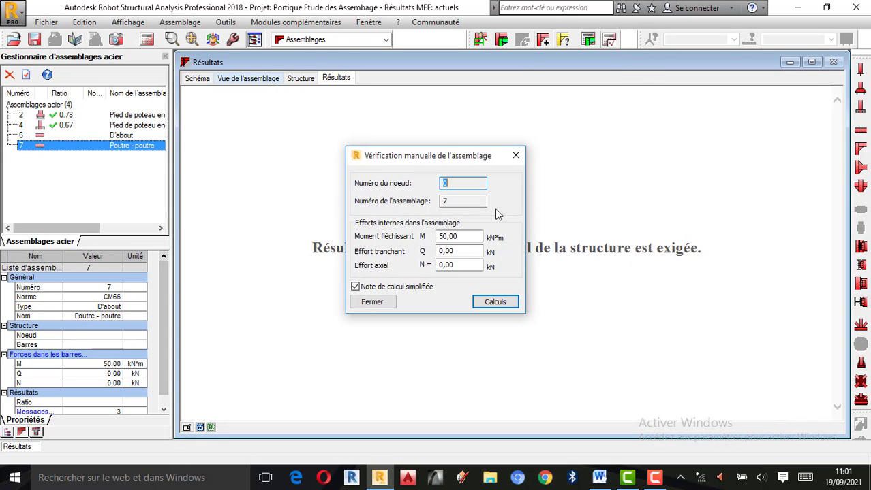
left_click(495, 301)
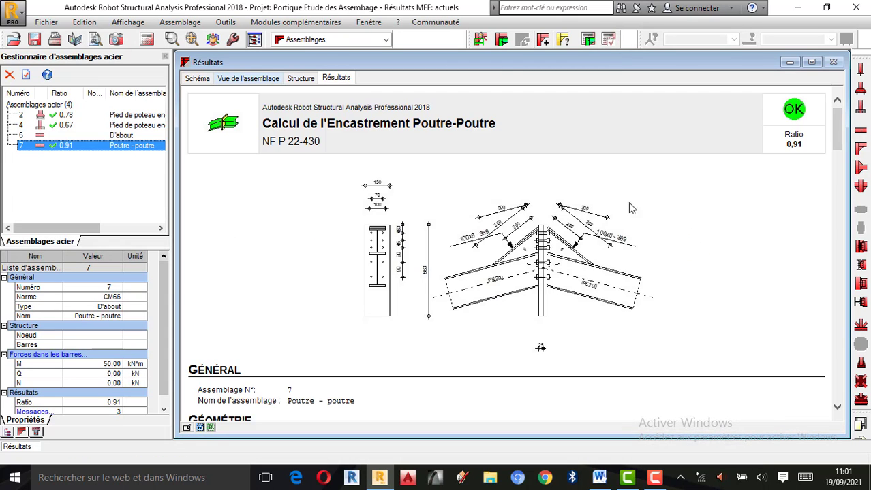
scroll(609, 225, "down", 15)
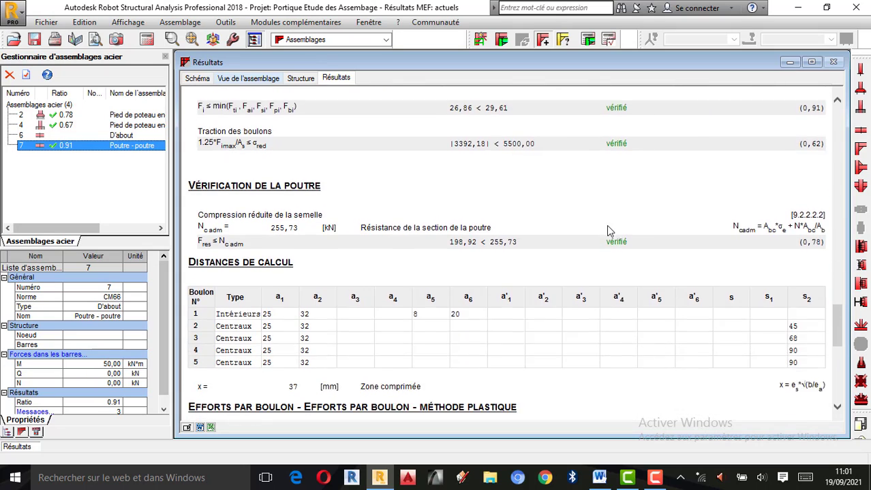
- Examine the five-row ridge connection note's remarks and overall ratio, its end-plate and haunch geometry, and the connection drawing
scroll(608, 229, "down", 10)
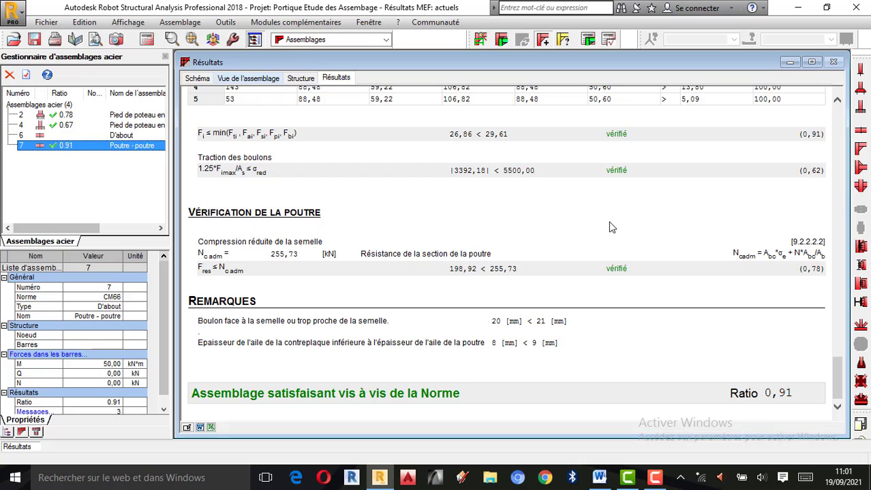
scroll(609, 227, "up", 15)
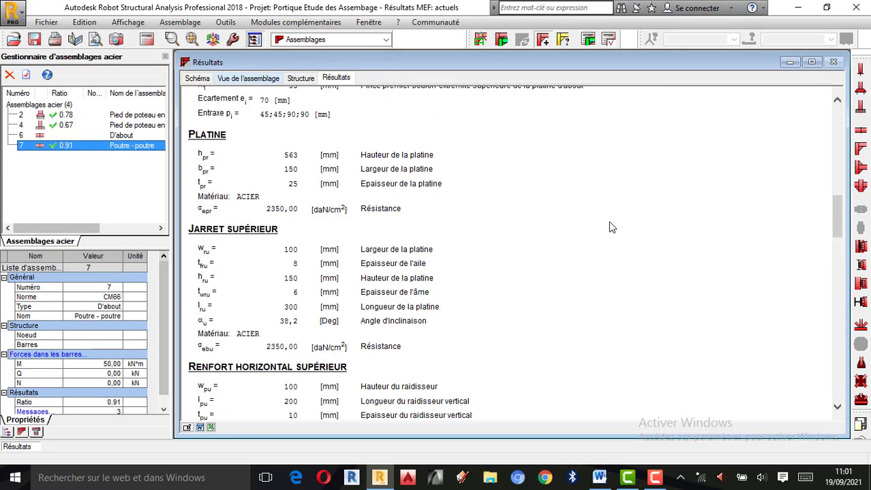
scroll(610, 227, "up", 15)
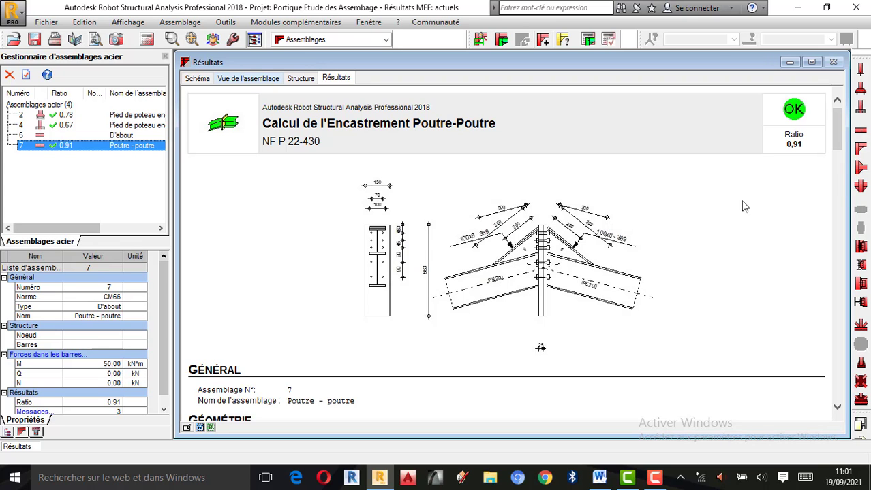
scroll(583, 278, "down", 3)
scroll(590, 276, "down", 5)
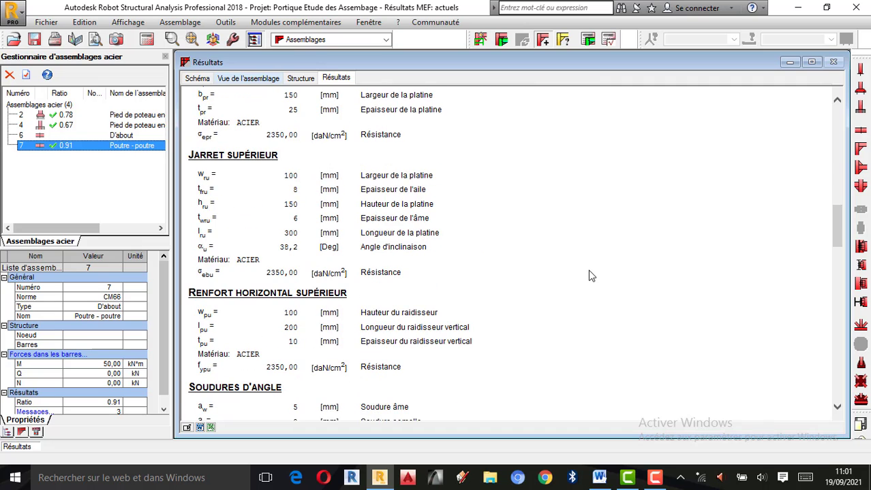
scroll(590, 275, "up", 10)
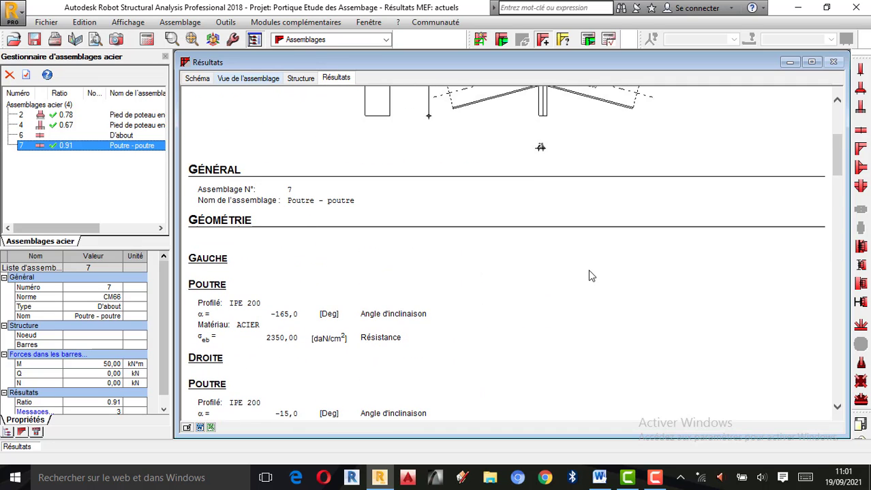
scroll(590, 275, "up", 4)
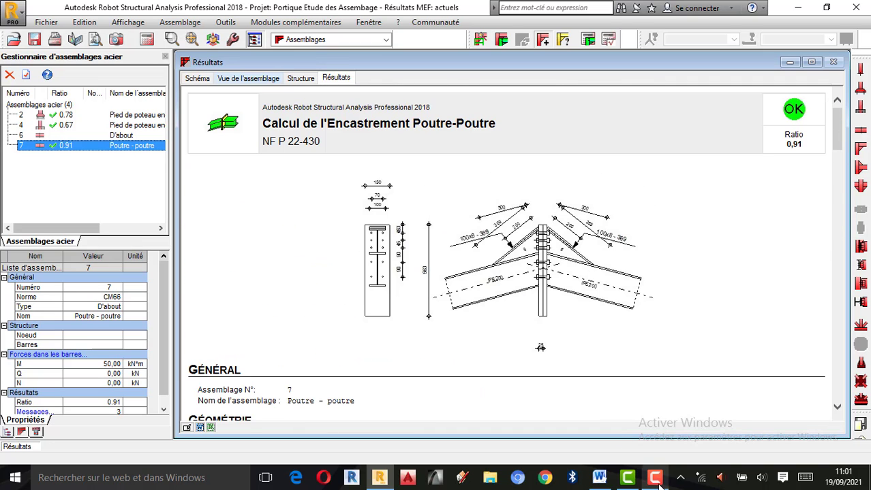
left_click(655, 479)
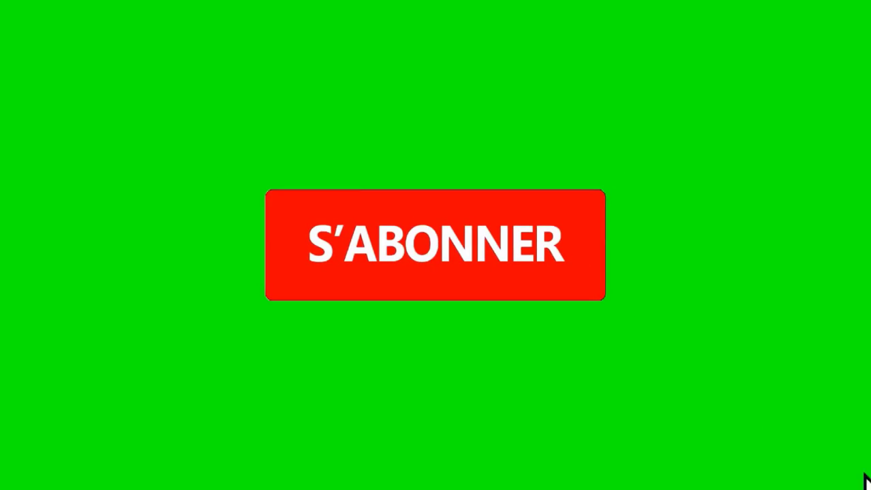